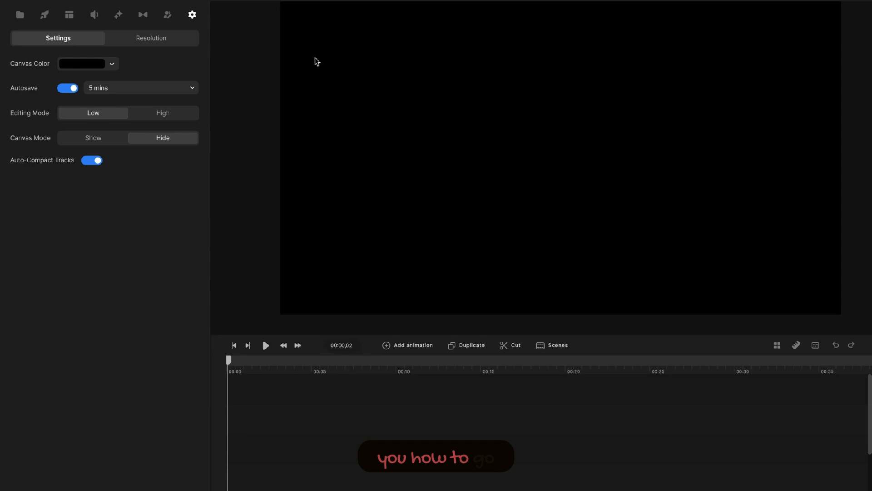
Step: Add the Zoom In Office scene from the Jack scene pack to the start of the timeline
click(74, 16)
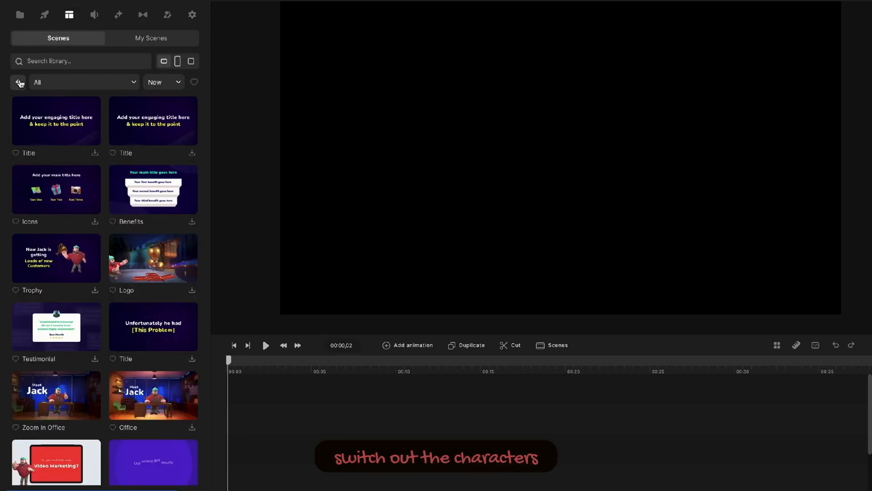
click(19, 83)
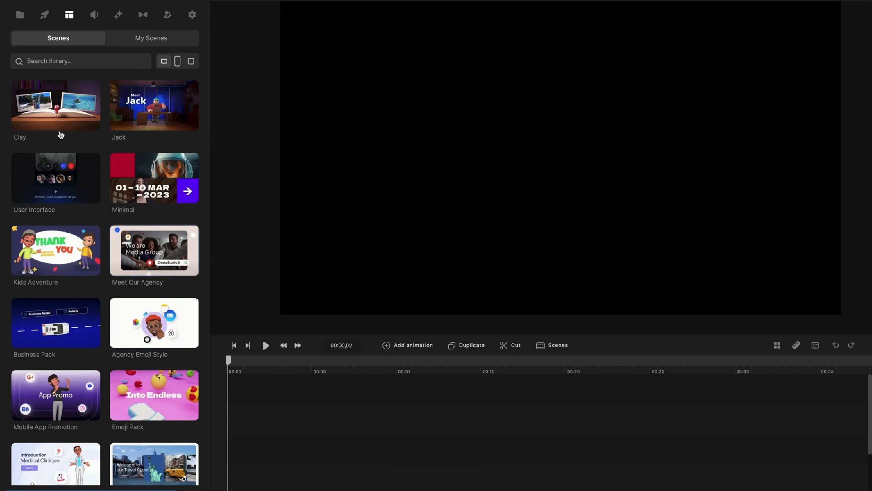
click(138, 112)
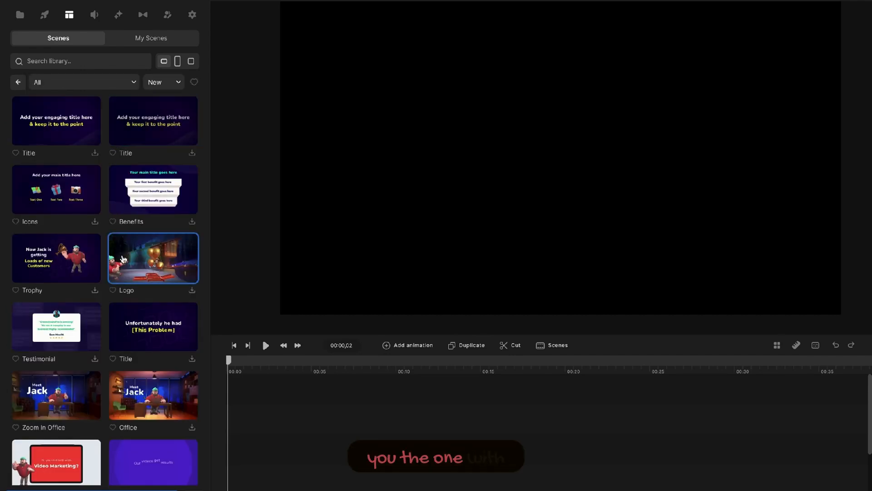
scroll(54, 300, down, 1)
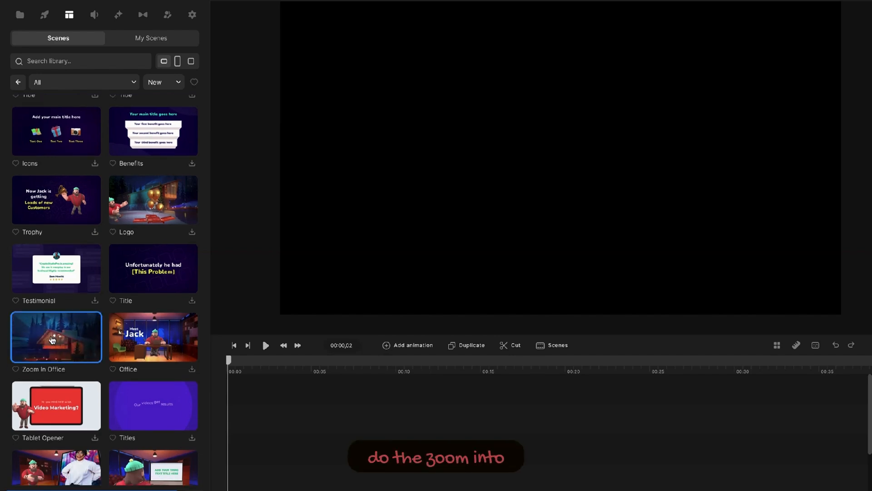
drag(52, 343, 247, 396)
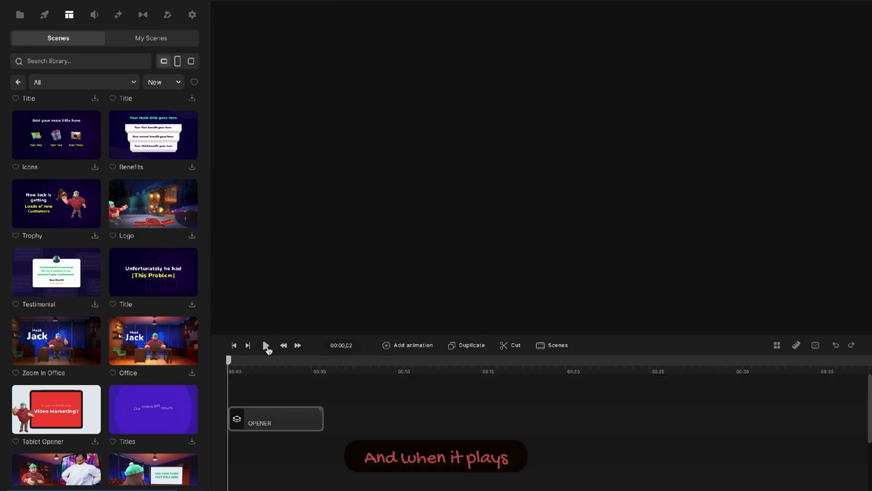
Step: Play the opener scene and scrub back through the zoom into the office
click(267, 346)
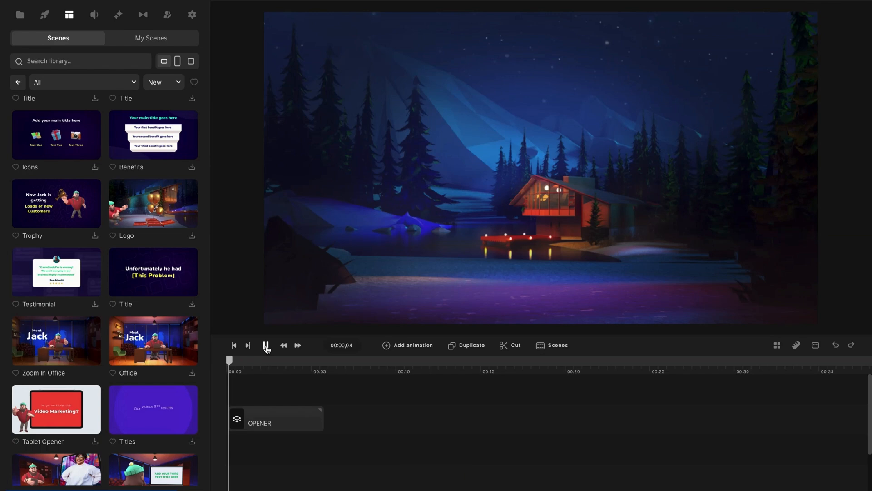
click(267, 346)
click(267, 346)
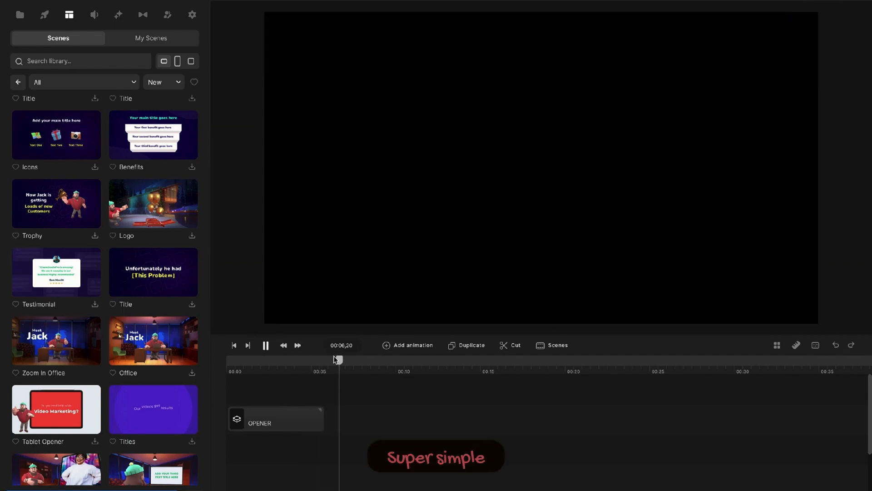
drag(340, 359, 268, 362)
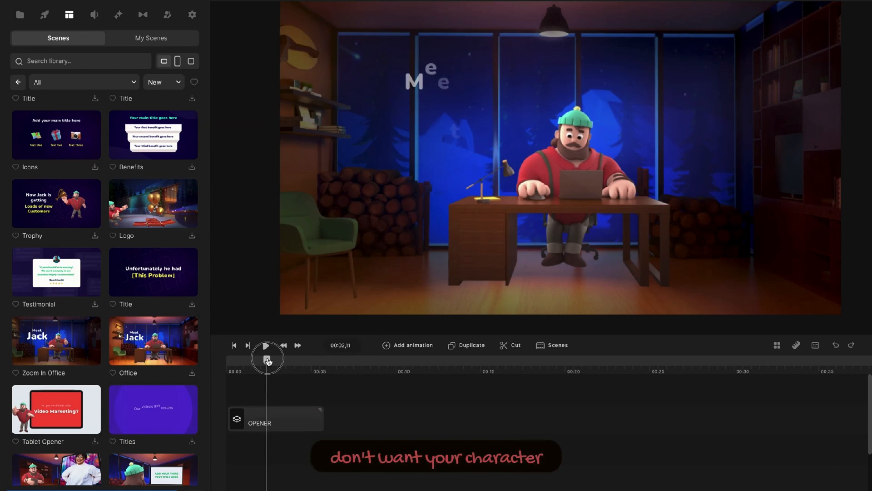
drag(266, 361, 256, 361)
Step: Open the OPENER group, then the nested Office group that contains the character at the desk
click(274, 416)
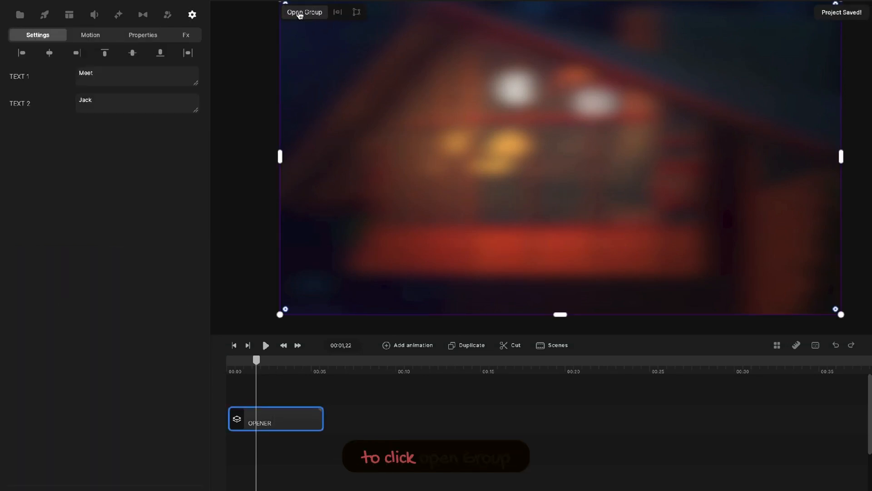
click(300, 13)
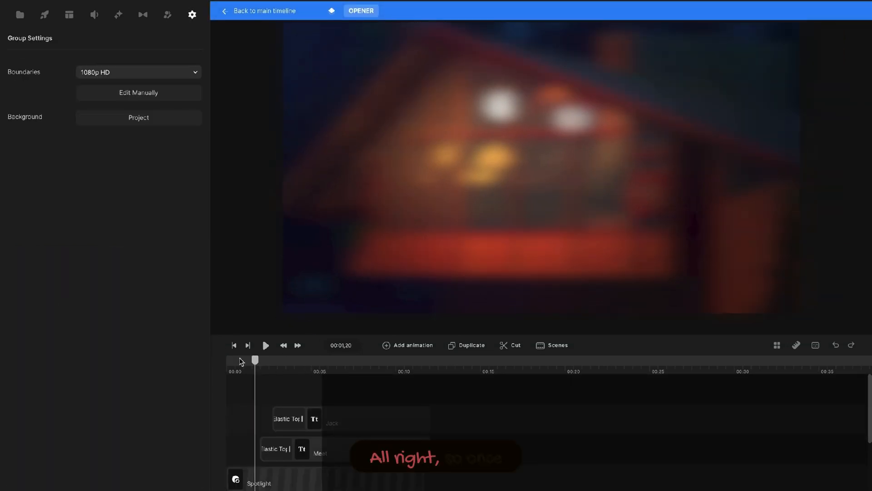
scroll(325, 427, up, 3)
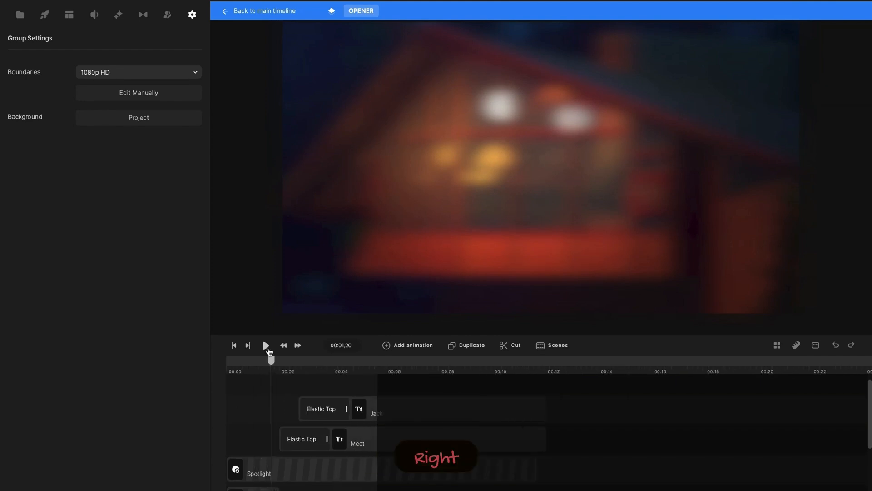
drag(271, 360, 293, 367)
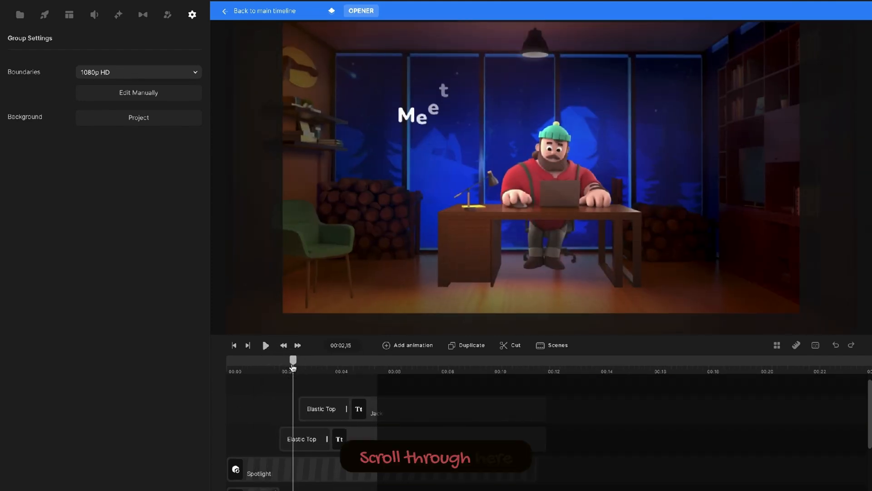
click(543, 174)
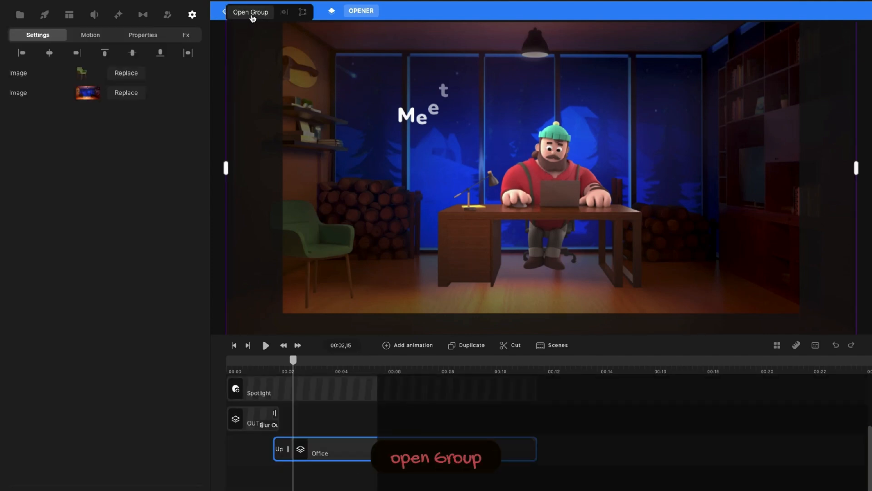
click(252, 15)
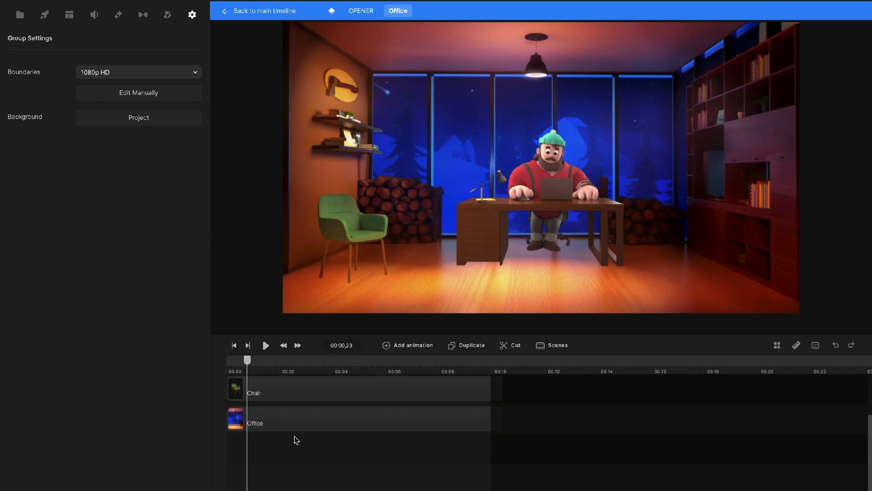
Step: Look through the Office and Chair layers and try deleting the Jack character layer
click(288, 421)
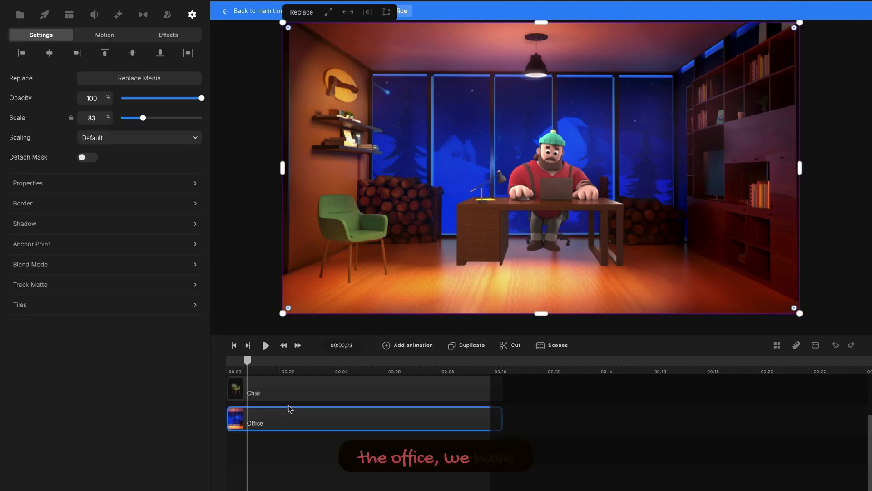
click(284, 395)
scroll(284, 397, up, 1)
scroll(295, 418, up, 1)
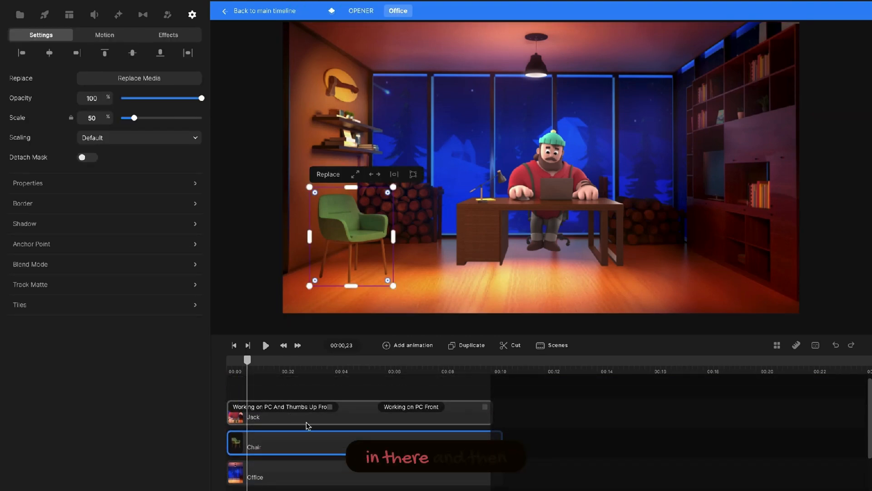
click(316, 421)
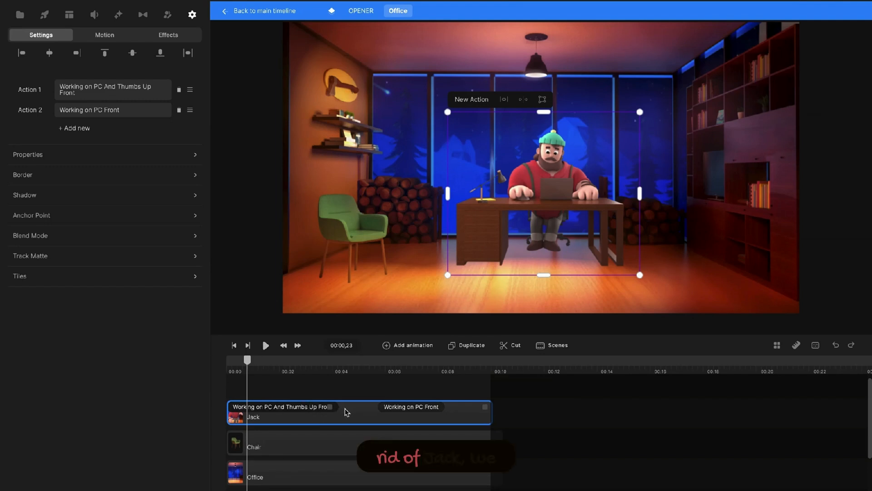
key(Delete)
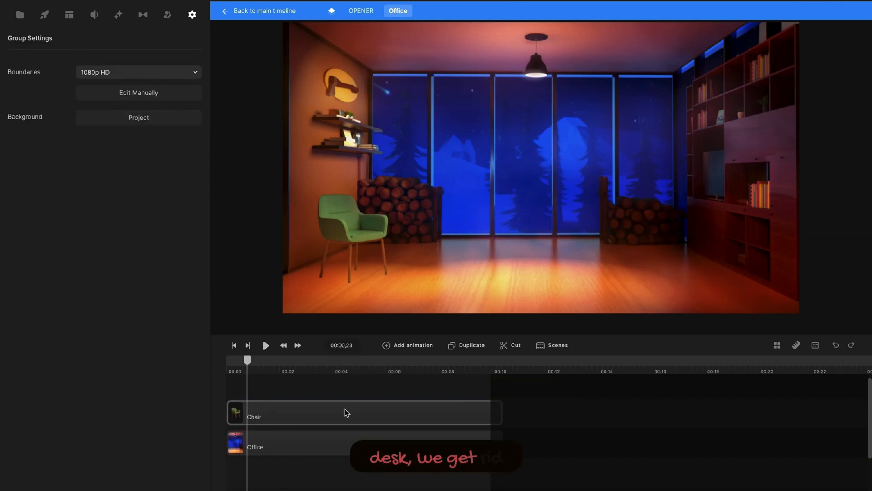
key(Escape)
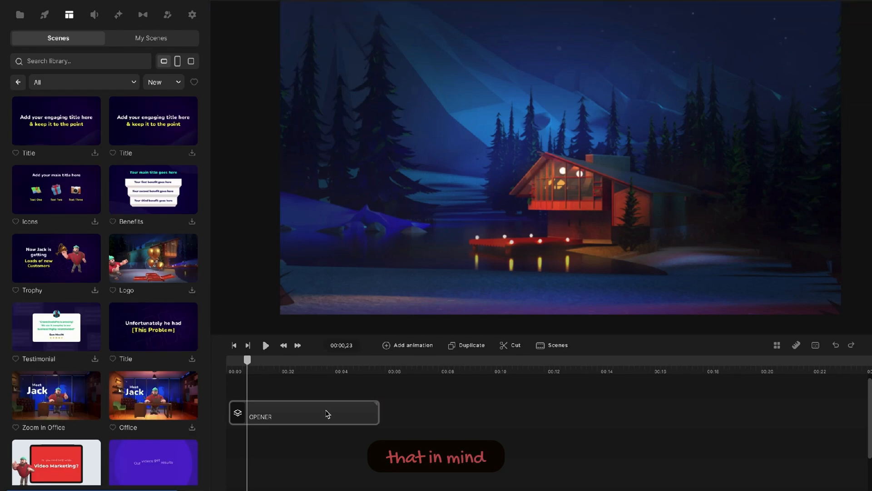
Step: Reopen the Office group inside the OPENER group and play back its character animation
click(275, 413)
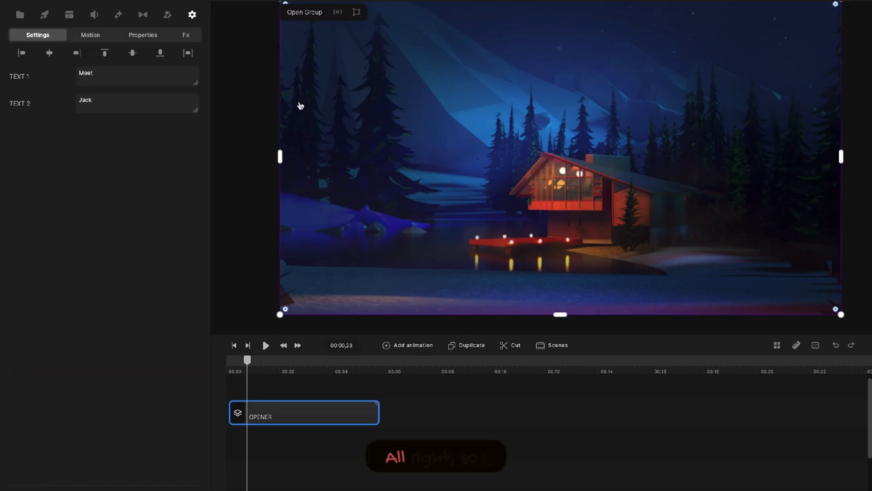
double_click(345, 110)
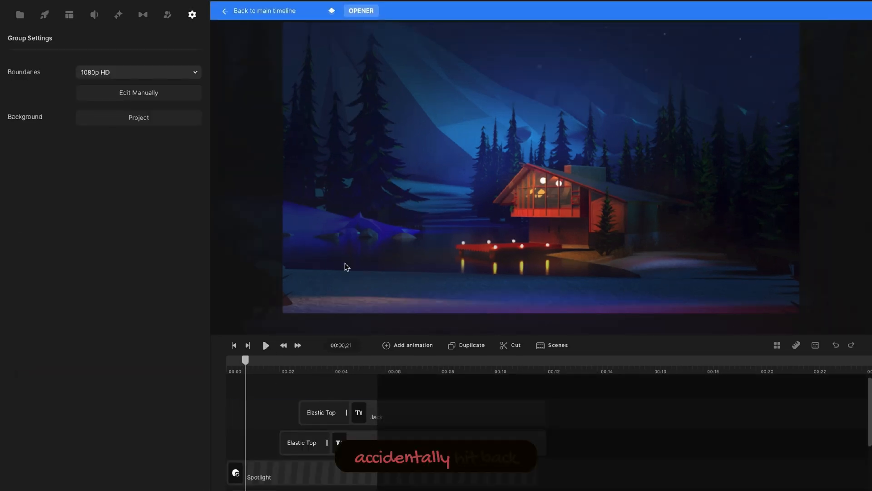
scroll(333, 466, down, 3)
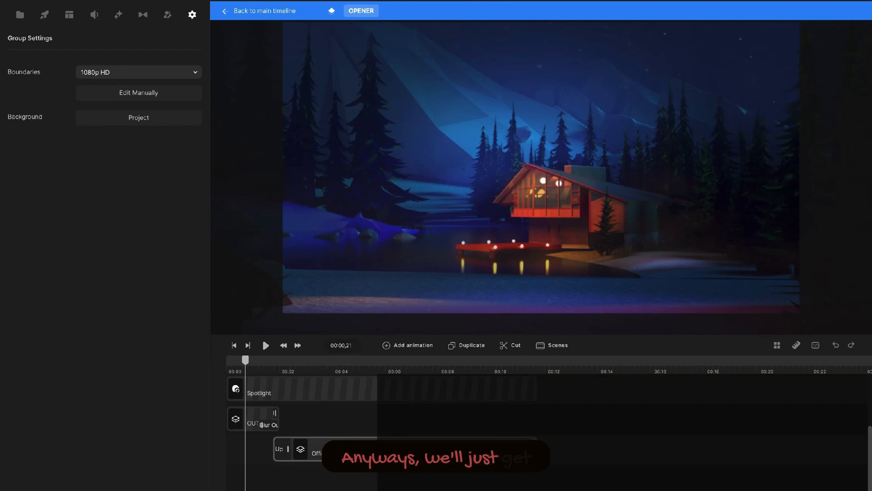
click(343, 76)
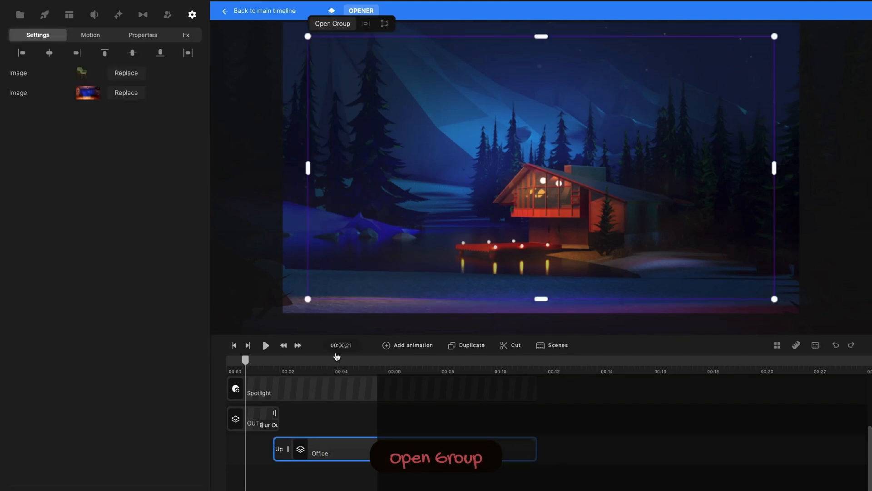
scroll(282, 399, up, 3)
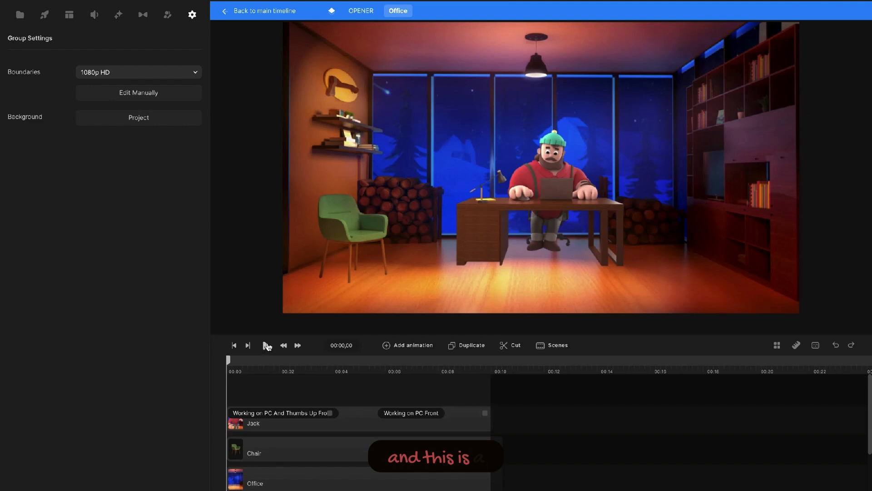
click(266, 345)
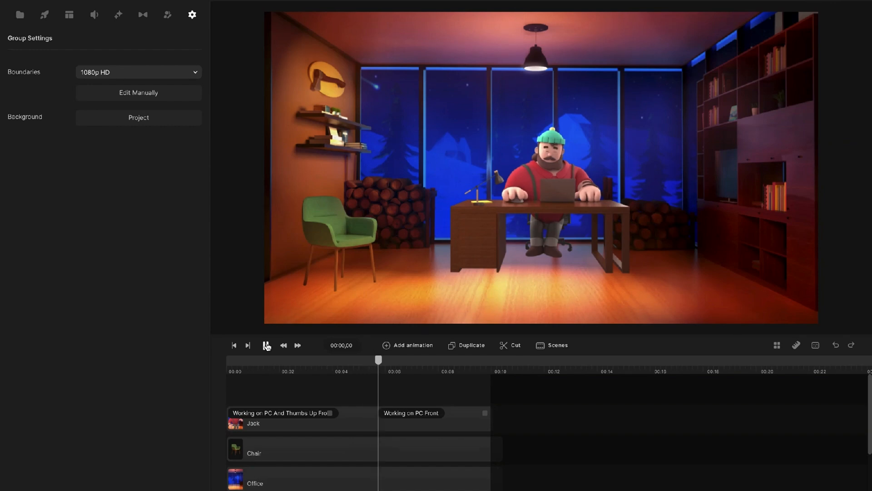
click(267, 346)
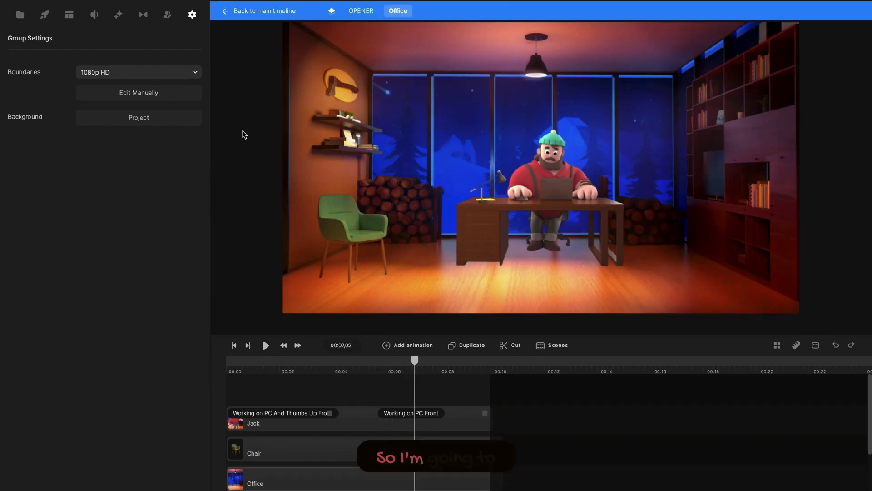
Step: Add the Lenka character above the Jack layer and extend her clip to nearly the full length of the Office group
click(166, 16)
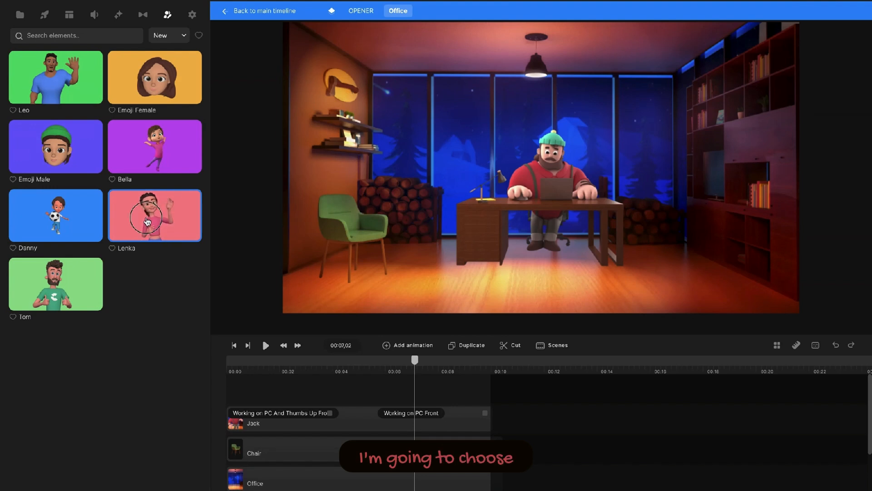
drag(155, 223, 250, 393)
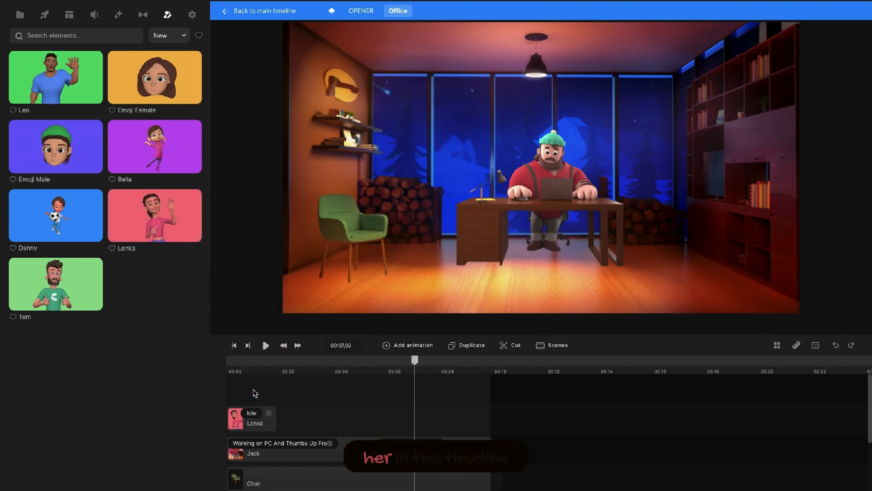
drag(316, 419, 480, 420)
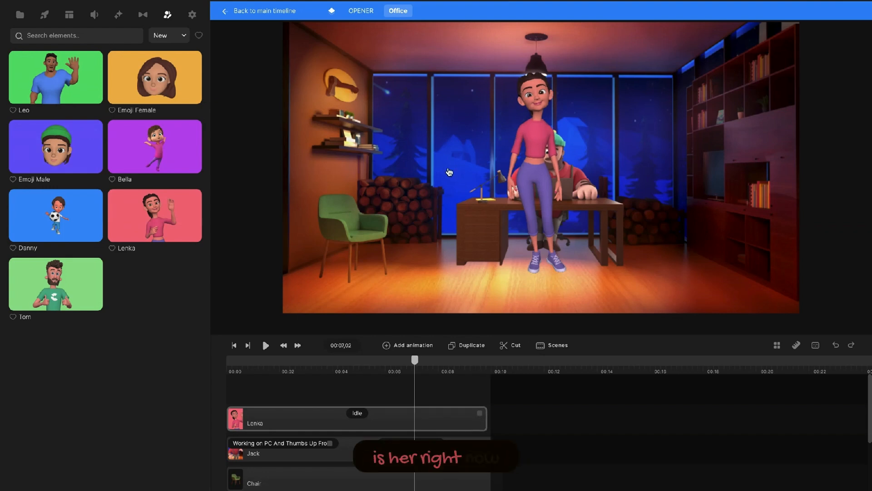
Step: Apply the curly-haired, orange-sweater preset to Lenka and move her to the left of the desk, beside the green chair
click(449, 173)
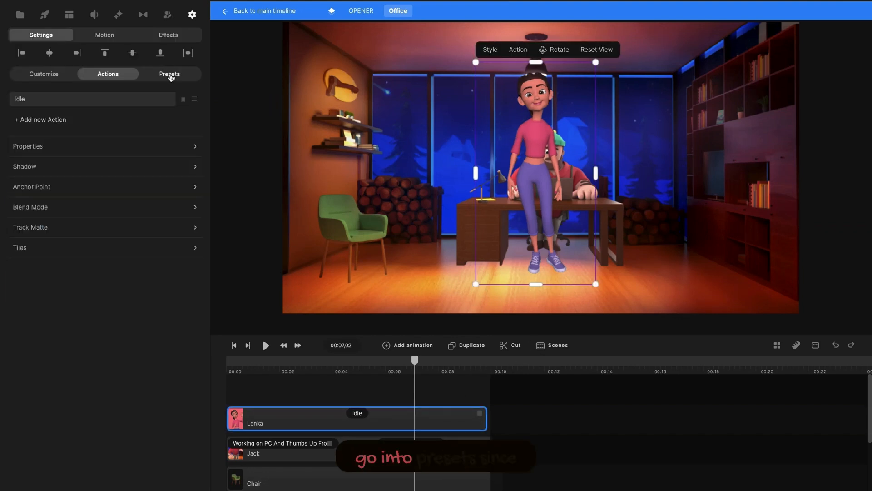
click(170, 75)
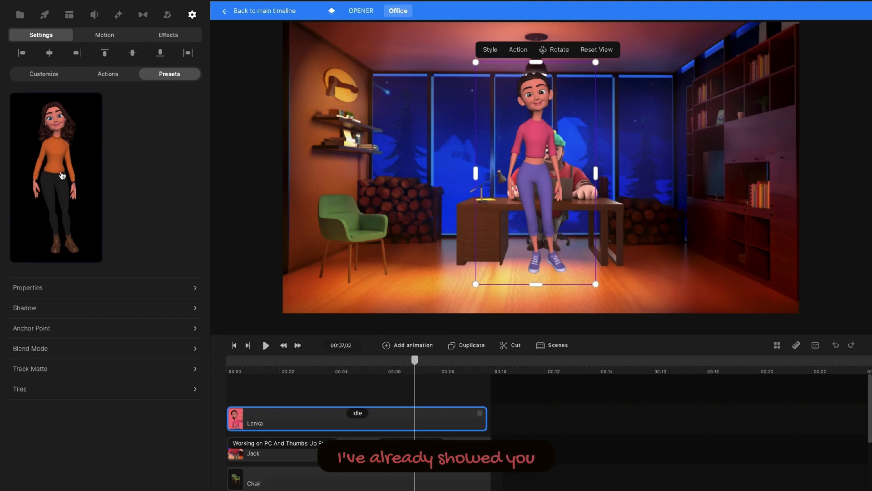
click(60, 173)
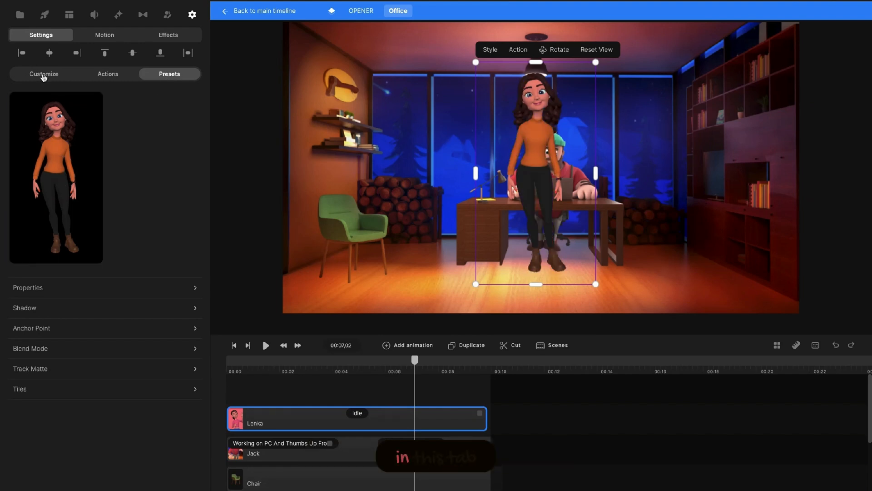
click(48, 76)
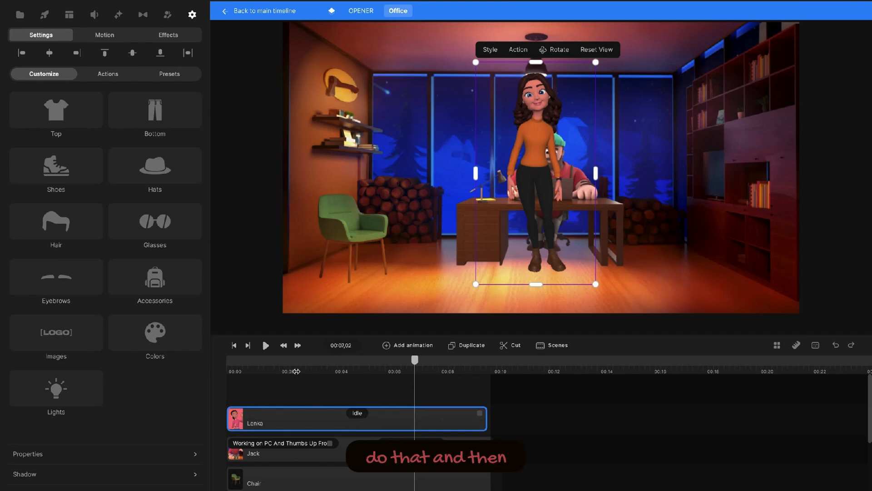
drag(549, 189, 427, 185)
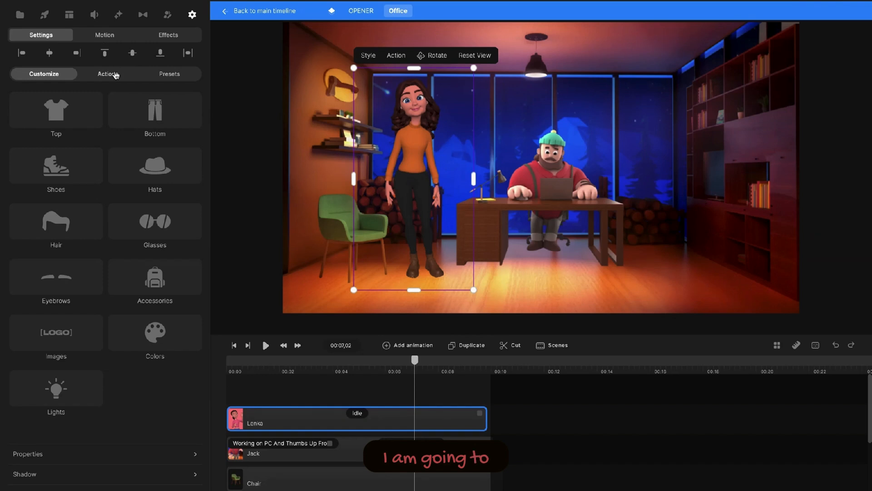
Step: Change Lenka's action from Idle to Working on PC Happy
click(114, 74)
click(36, 99)
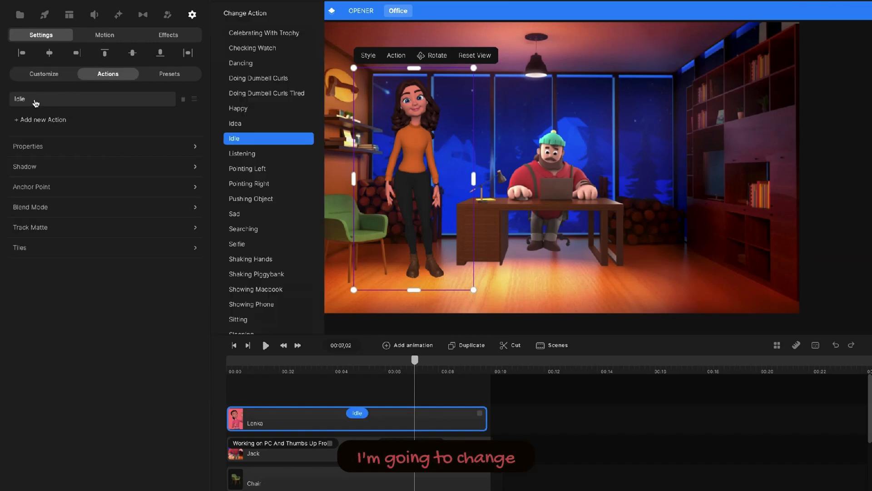
scroll(262, 237, down, 5)
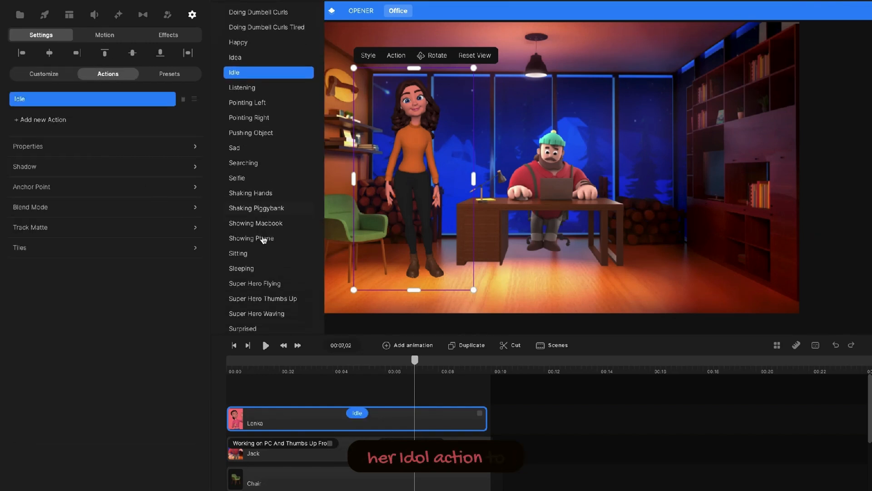
scroll(262, 240, down, 3)
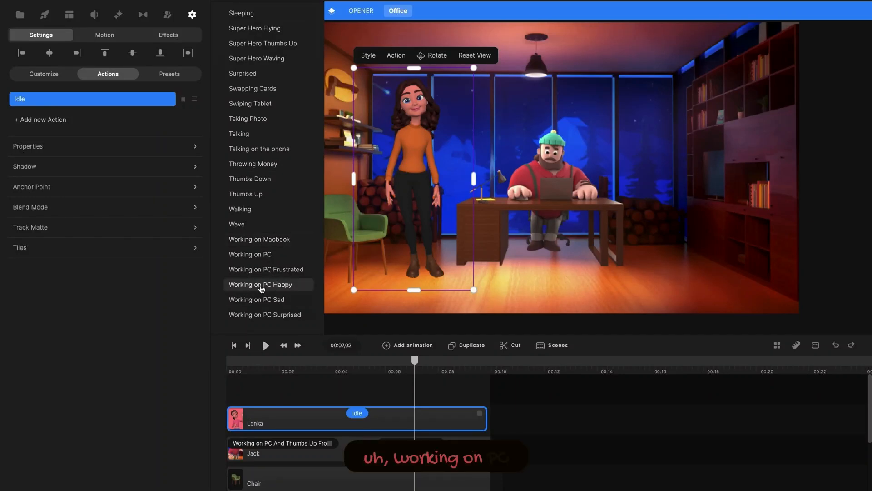
click(261, 285)
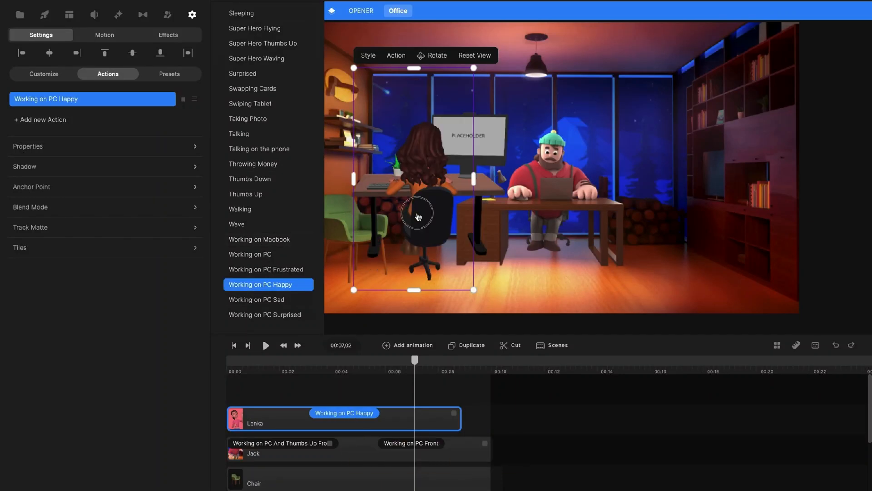
Step: Delete the Jack character and move Lenka with her desk to the middle of the office floor
drag(408, 216, 429, 235)
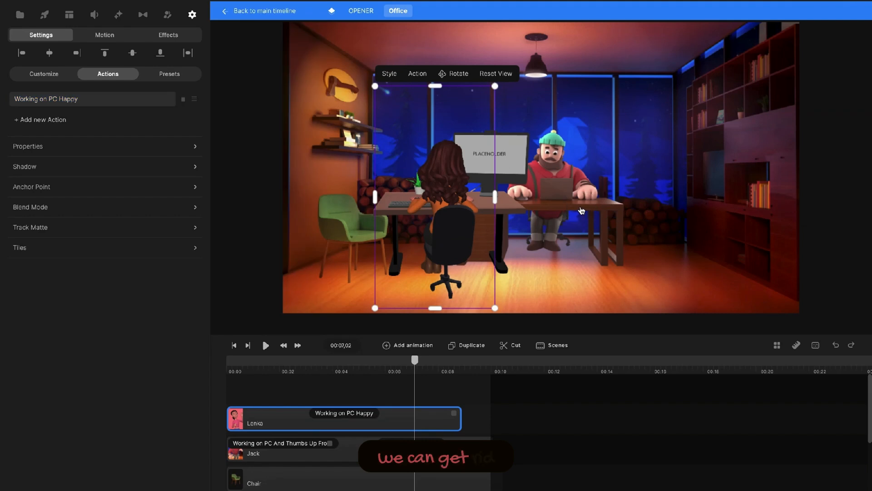
click(582, 210)
key(Delete)
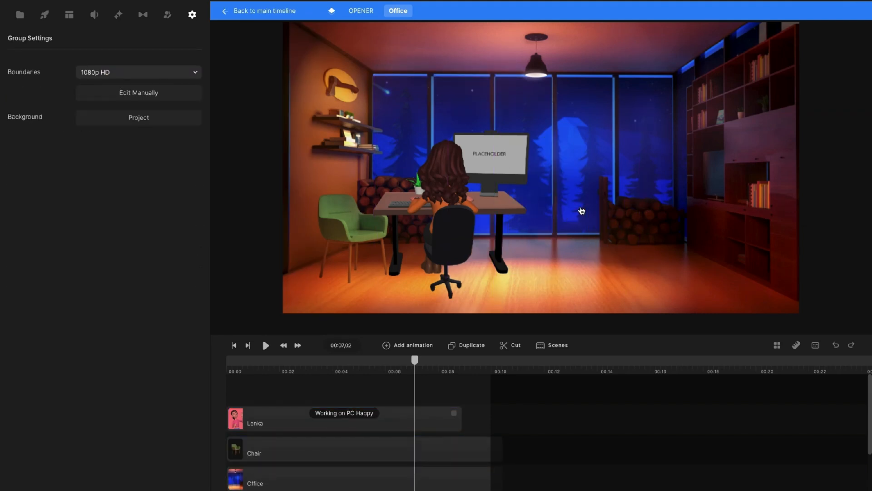
drag(475, 207, 541, 201)
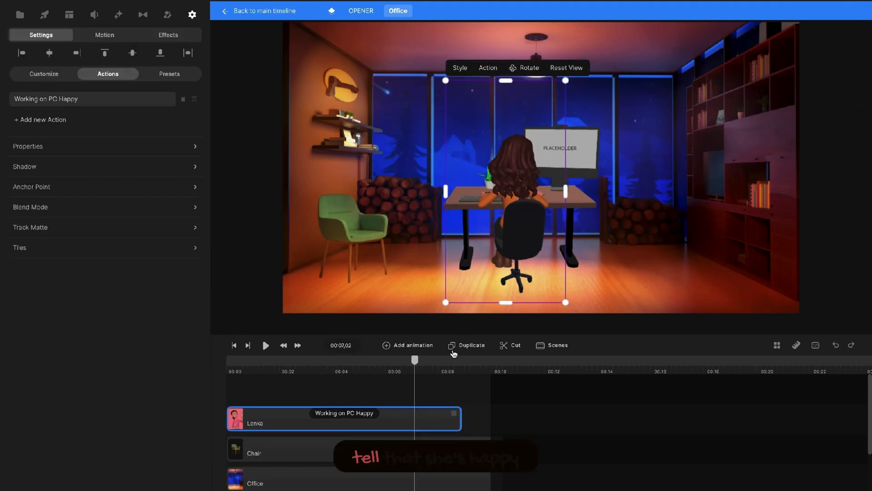
Step: Play back the Office group from the start to review Lenka's Working on PC Happy action
drag(347, 365, 231, 370)
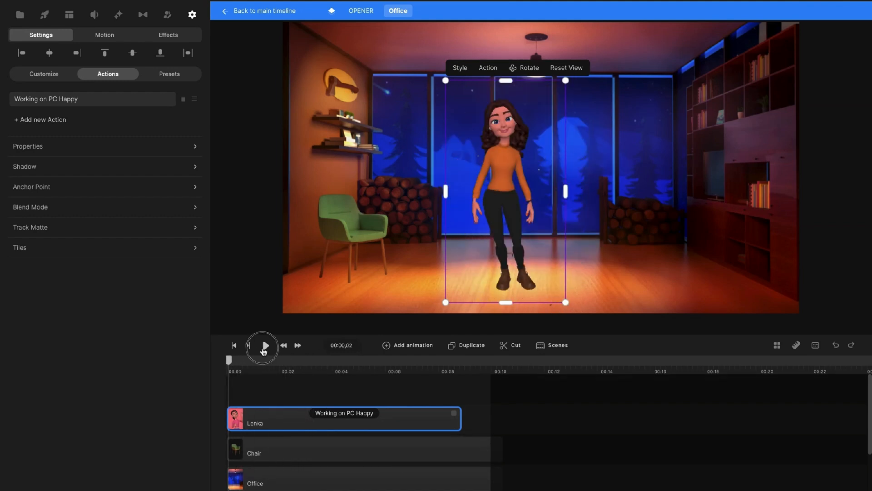
click(265, 345)
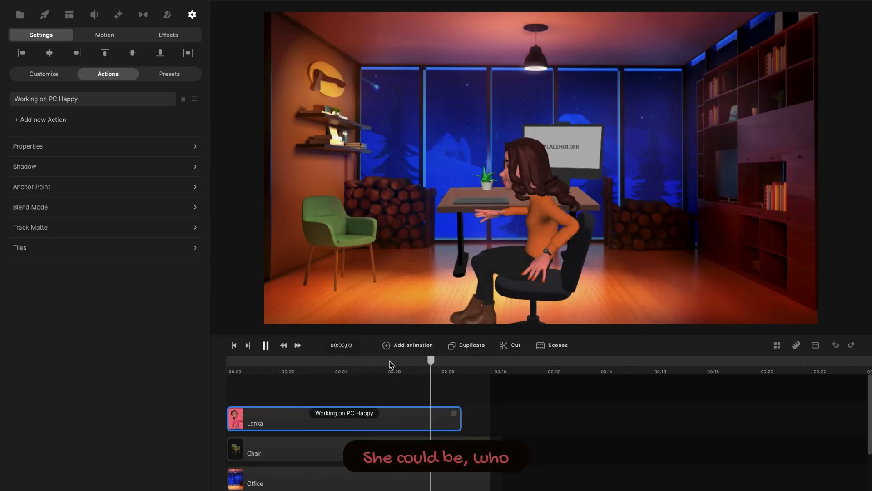
click(266, 345)
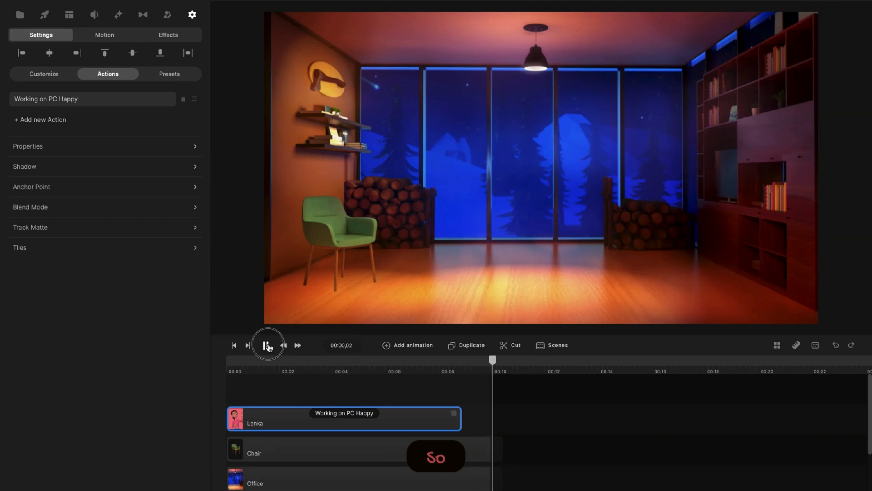
Step: Enable Disable Start and Disable End for Lenka's Working on PC Happy action and scrub through the result
drag(497, 364, 344, 381)
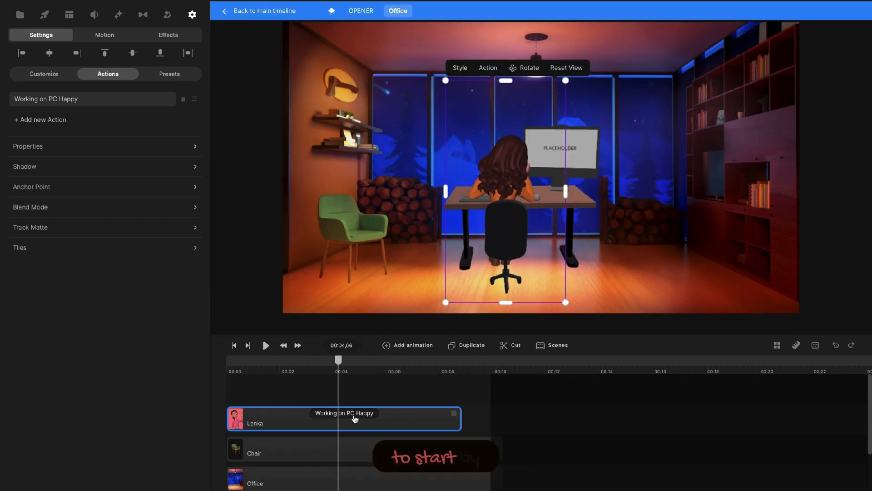
click(354, 412)
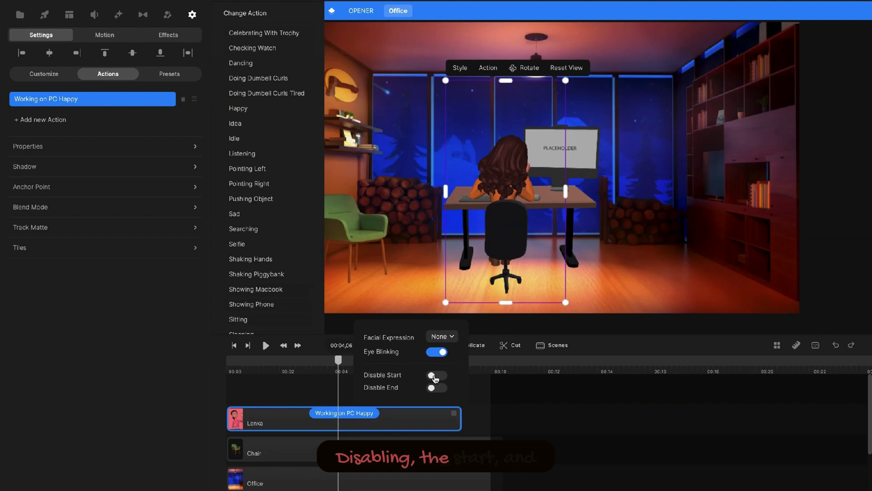
click(435, 376)
click(435, 388)
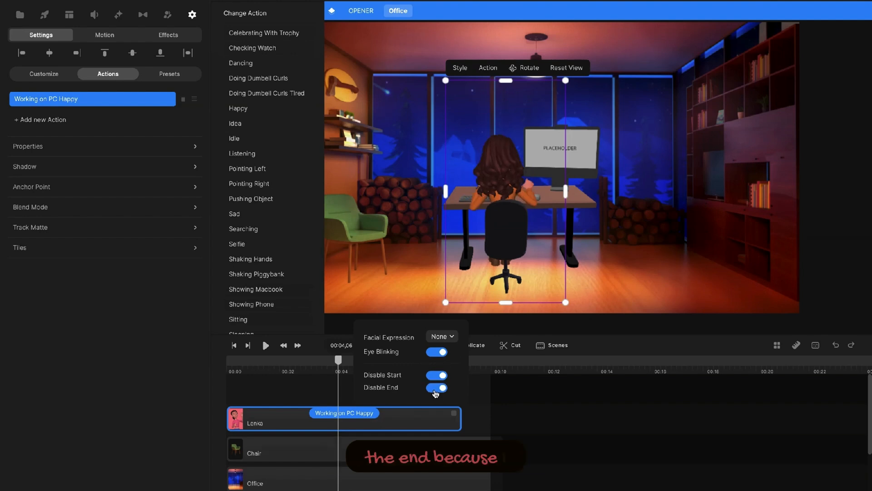
drag(337, 361, 389, 373)
click(445, 387)
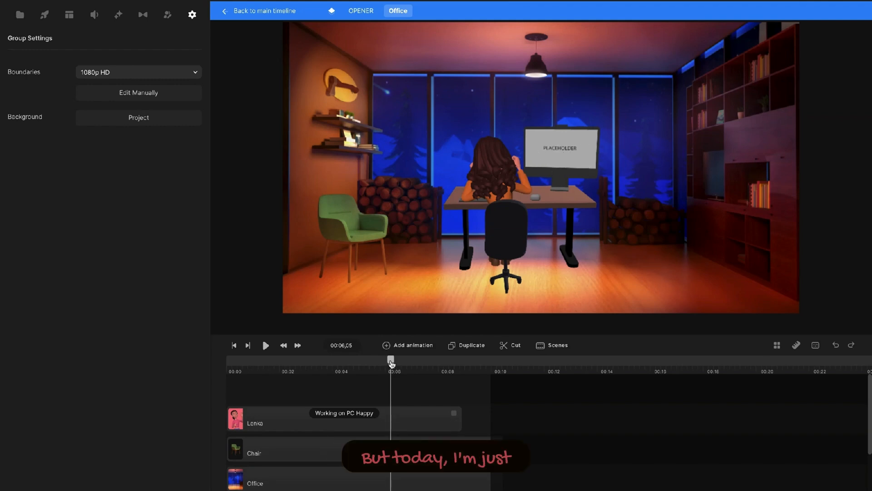
Step: Rotate Lenka in 3D so she faces the viewer from behind the desk, and move her slightly up
drag(391, 364, 281, 372)
click(287, 419)
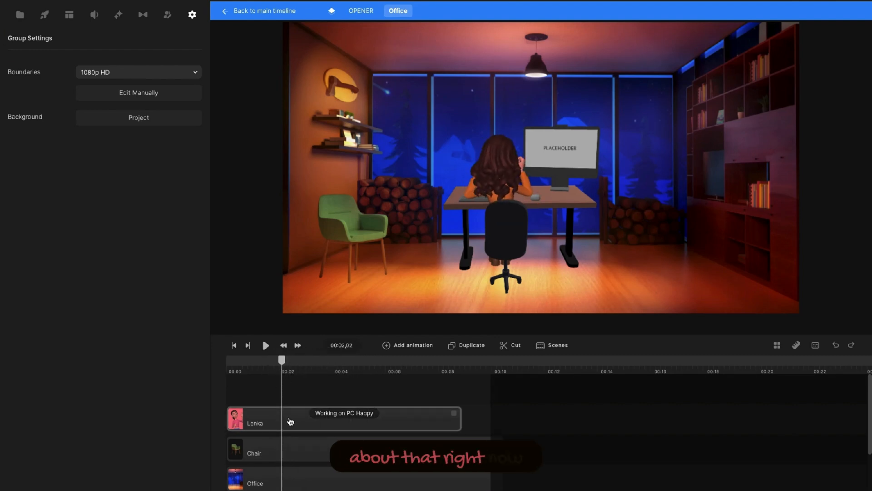
click(293, 423)
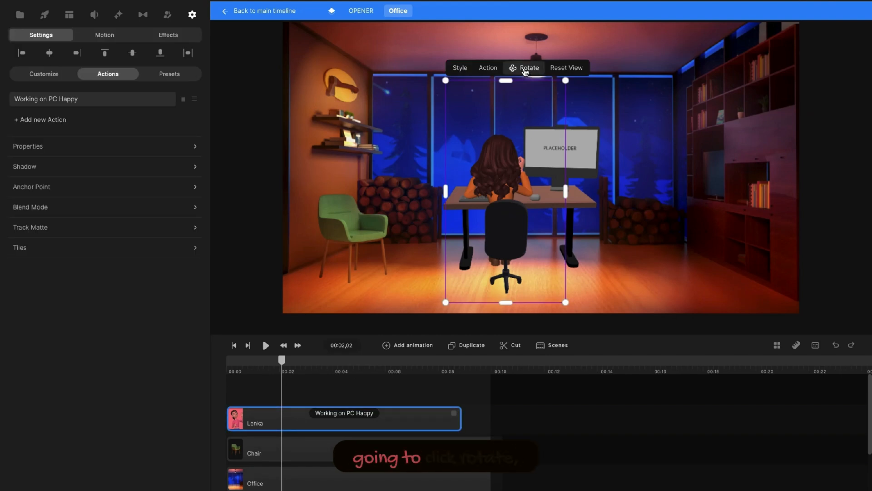
click(527, 82)
drag(503, 189, 542, 170)
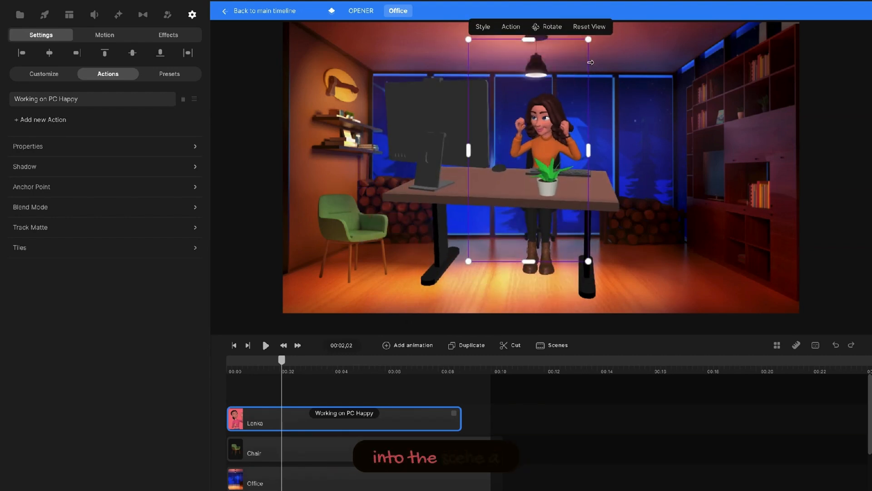
Step: Scale Lenka and her desk down to suit the room, fine-tune their rotation and center them on the floor
drag(589, 39, 566, 80)
drag(511, 193, 517, 192)
drag(514, 194, 512, 194)
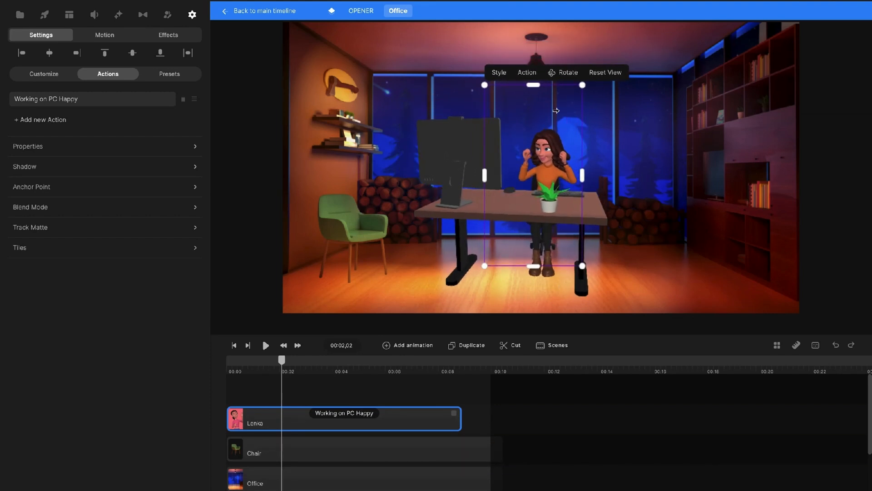
mouse_move(595, 218)
mouse_down()
mouse_move(598, 207)
mouse_move(603, 215)
mouse_up()
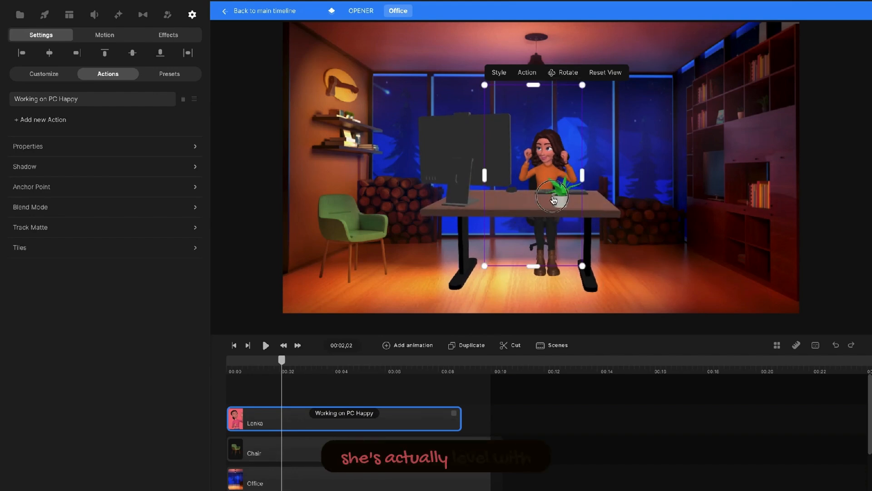
drag(553, 196, 549, 191)
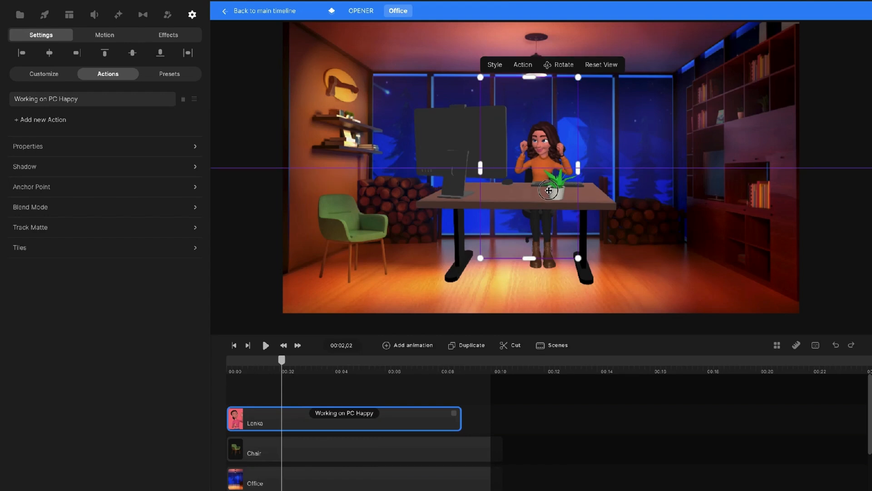
drag(575, 77, 570, 95)
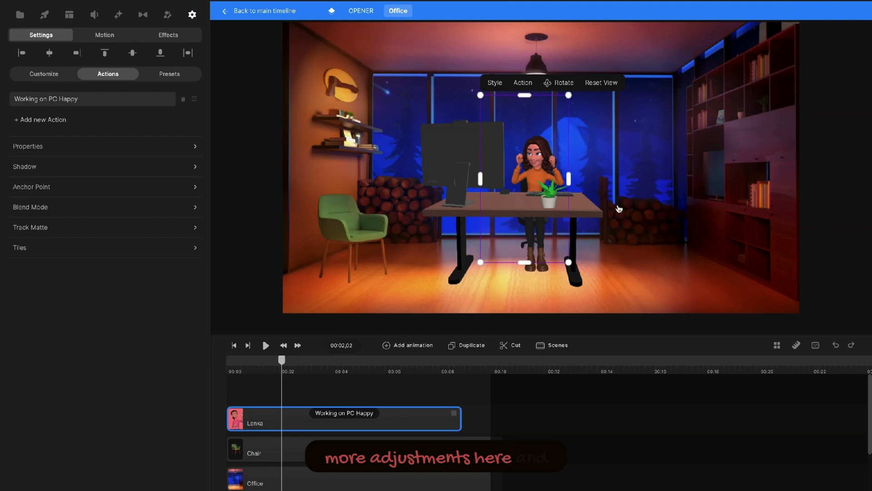
Step: Play back the Office group from the start to check Lenka's new angle and placement
click(626, 255)
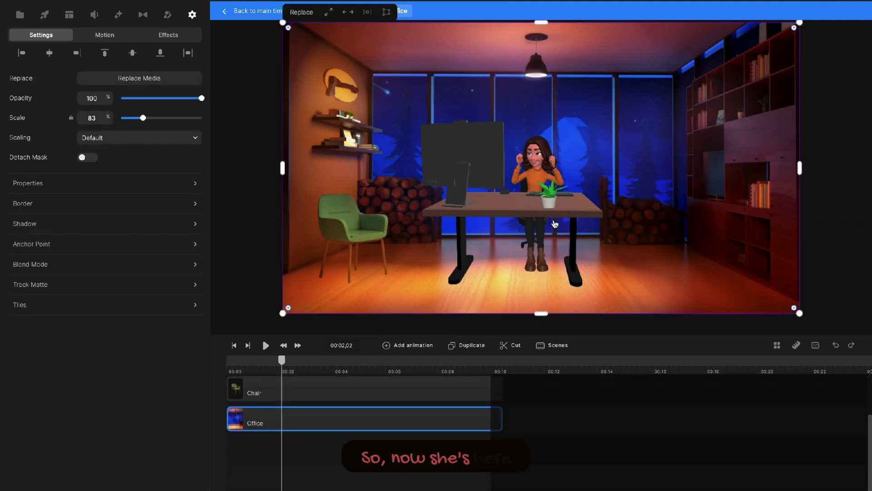
drag(282, 360, 228, 362)
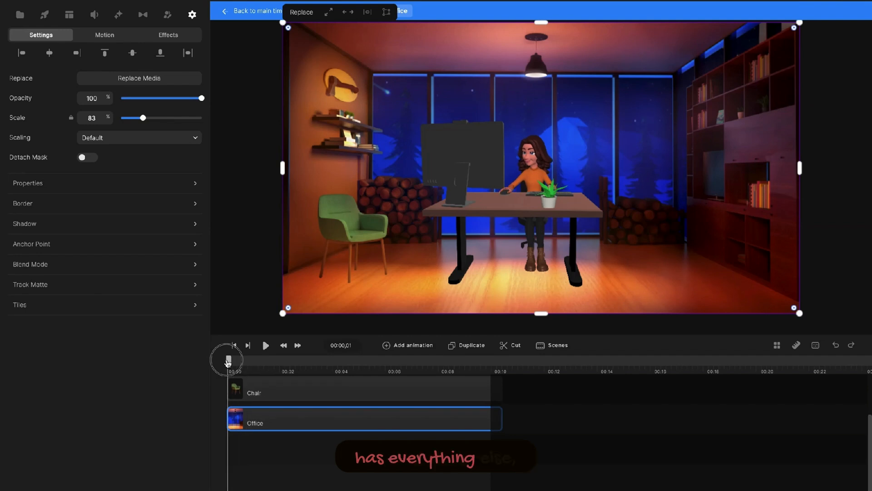
click(264, 345)
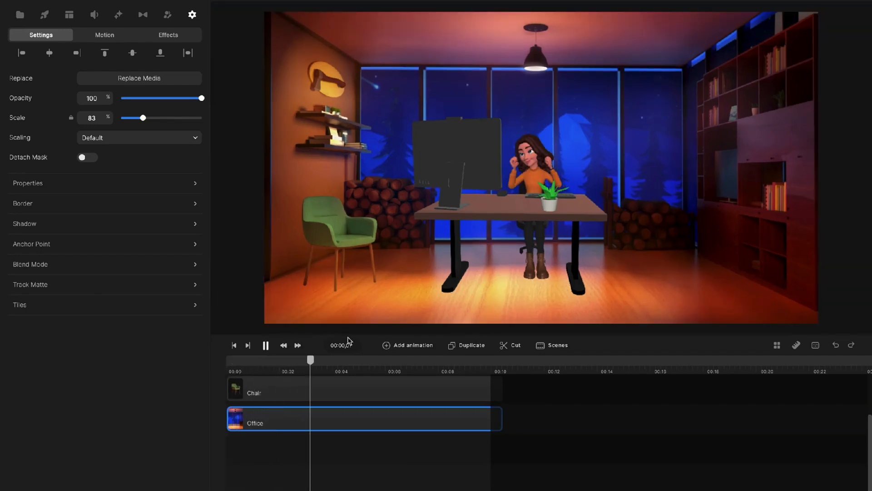
click(266, 347)
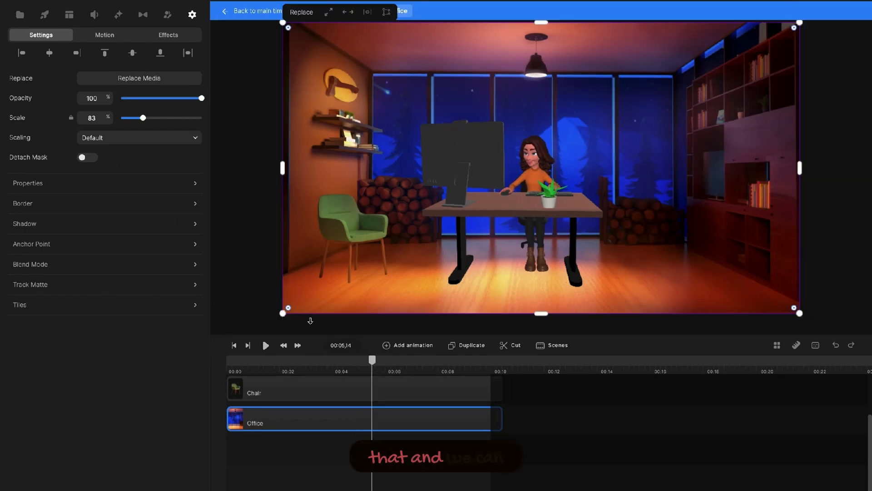
Step: Add a Working on PC action after Lenka's Working on PC Happy action and shorten both to fit the Office group's length
click(548, 194)
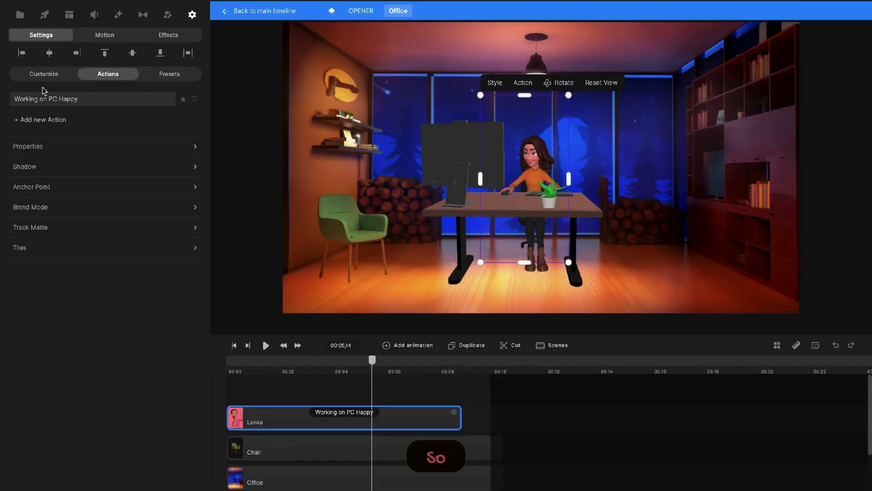
click(51, 121)
scroll(252, 244, down, 10)
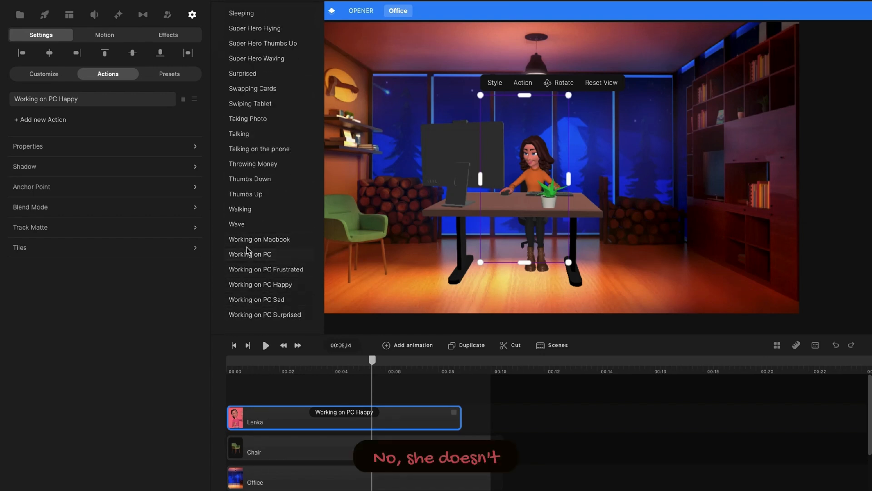
click(267, 257)
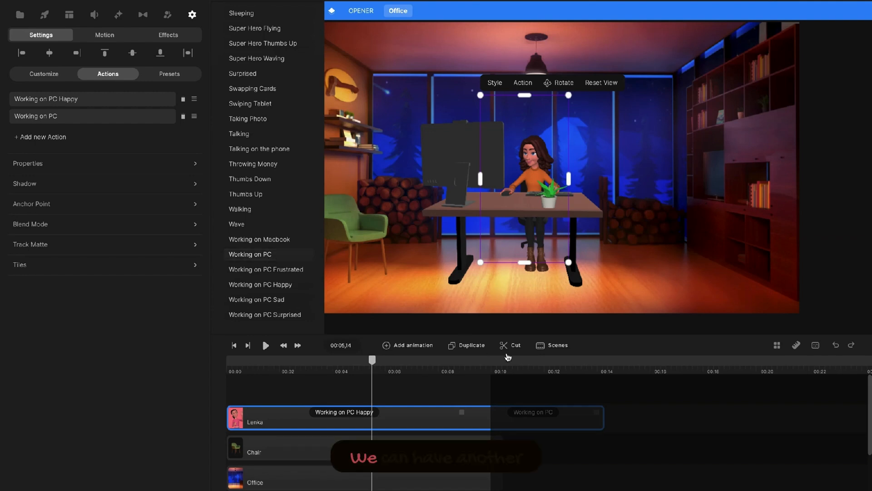
drag(452, 412, 392, 412)
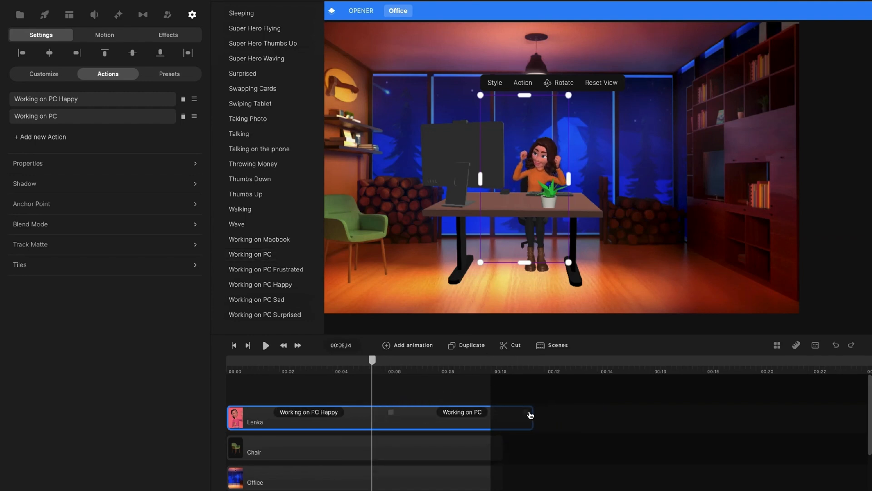
drag(527, 412, 487, 410)
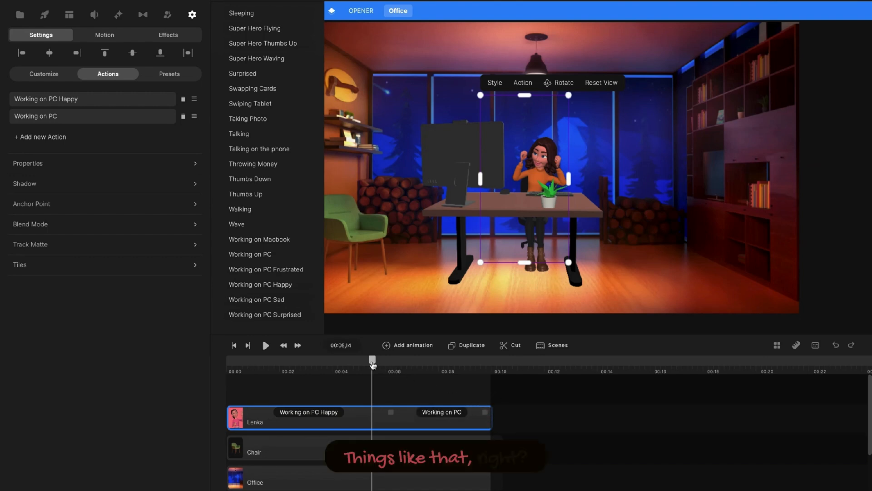
Step: Enable Disable Transition, Disable Start and Disable End for the Working on PC action, and scrub back to the beginning
drag(373, 362, 426, 415)
click(439, 412)
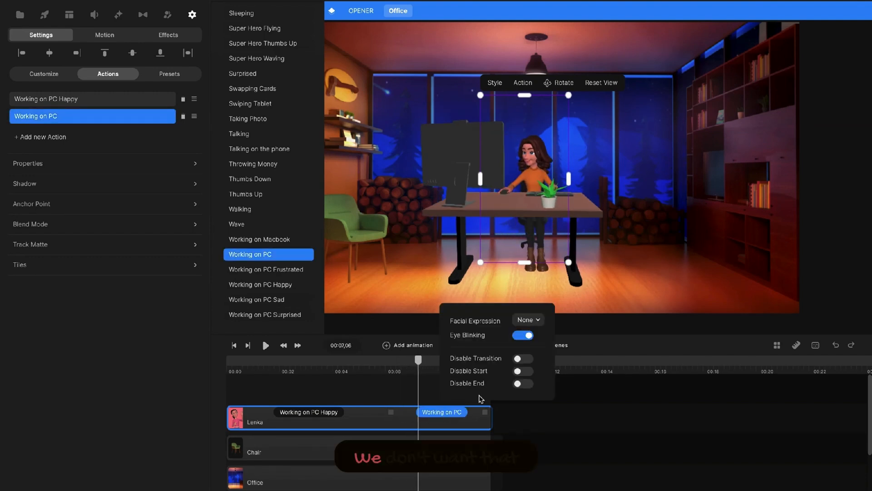
click(521, 360)
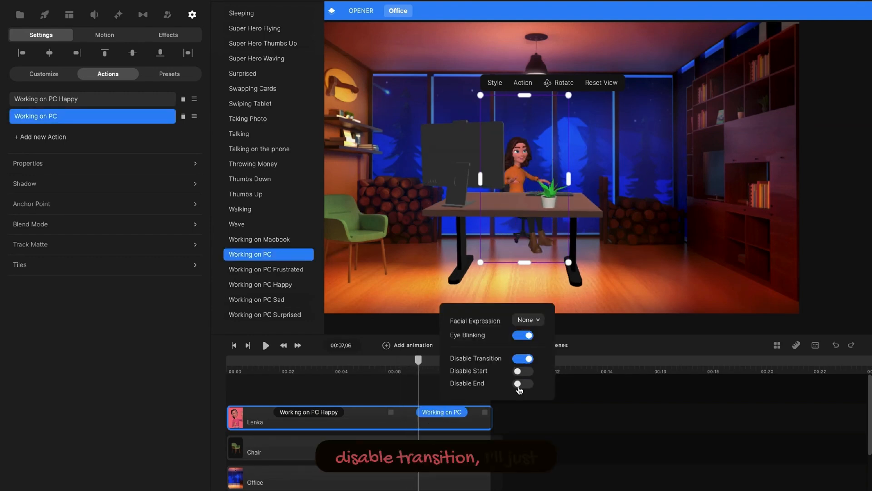
click(519, 384)
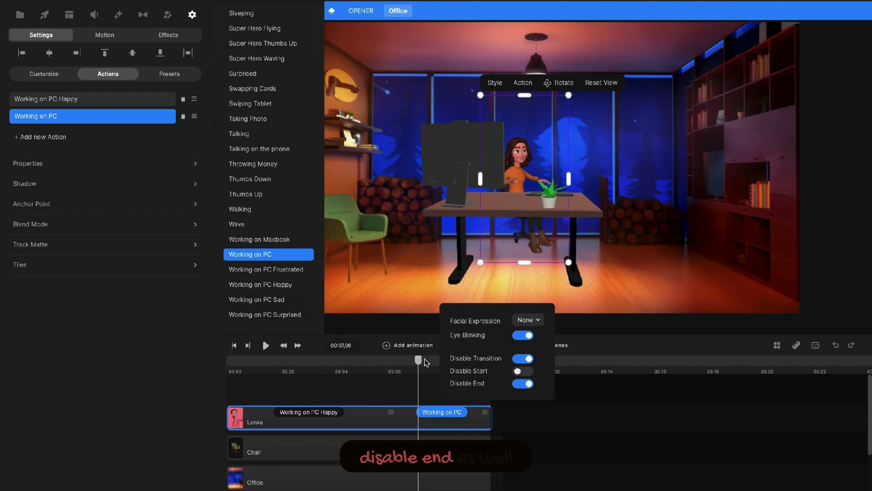
mouse_move(425, 362)
mouse_down()
mouse_move(397, 362)
mouse_move(409, 367)
mouse_up()
click(455, 412)
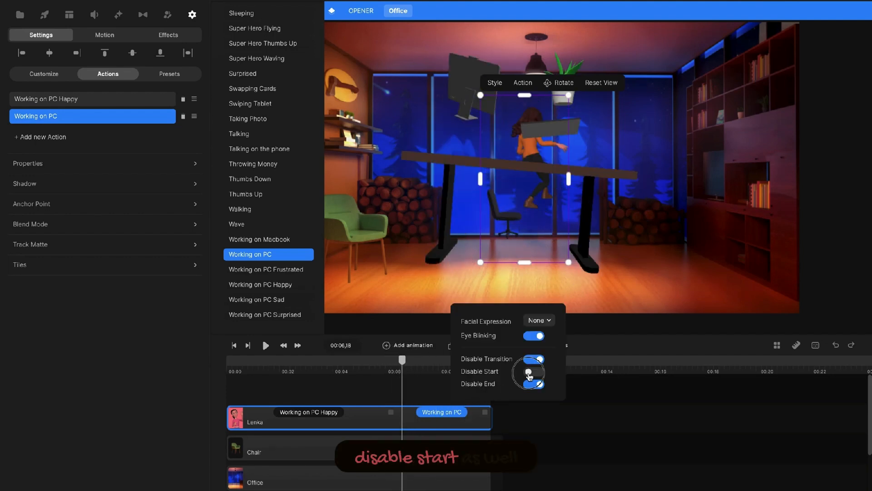
click(529, 373)
drag(399, 360, 229, 363)
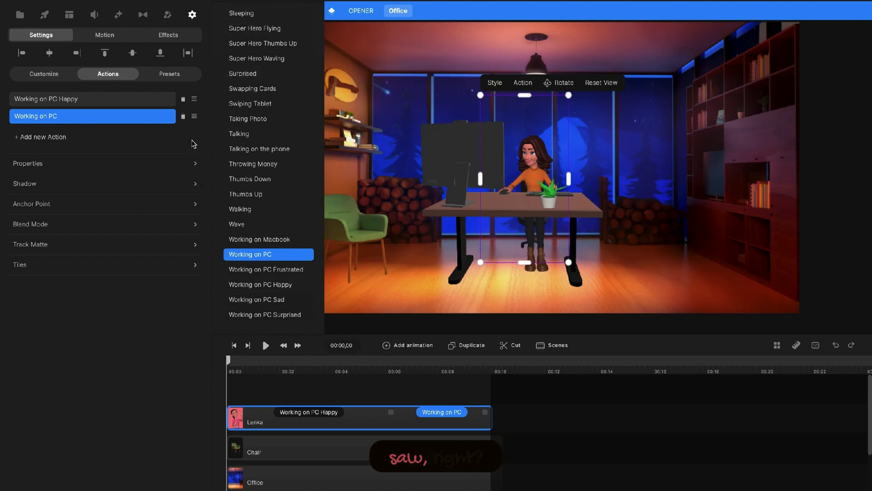
Step: Return from the Office group to the main timeline and play back the OPENER from the start
click(462, 400)
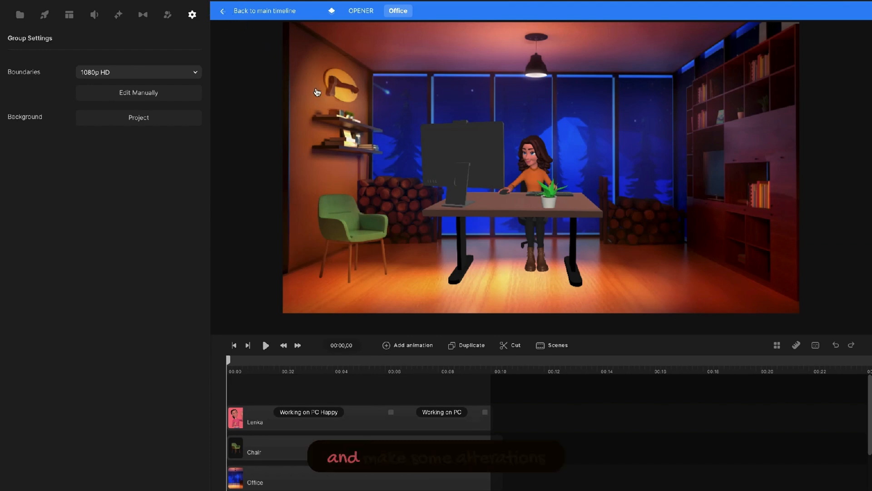
click(236, 11)
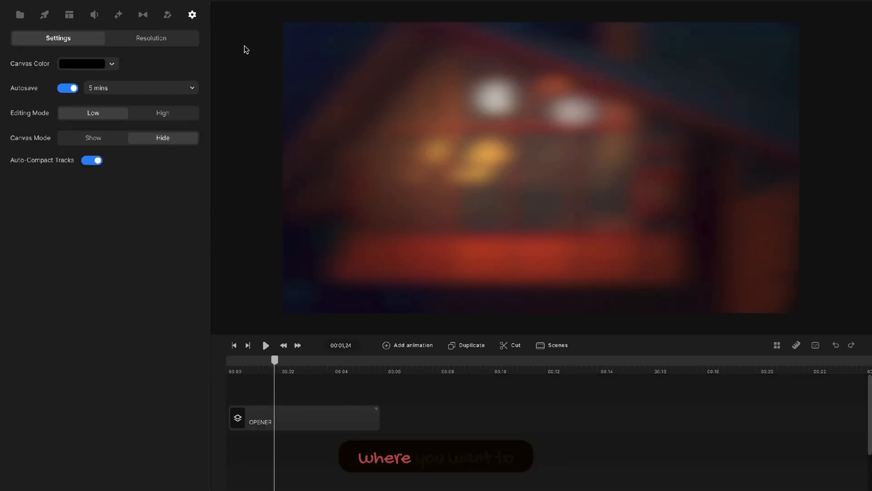
drag(248, 361, 227, 360)
click(265, 347)
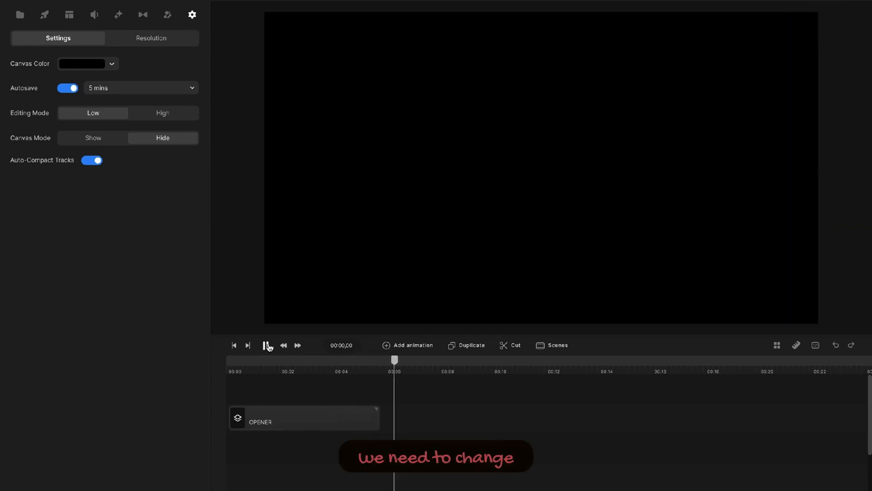
click(267, 345)
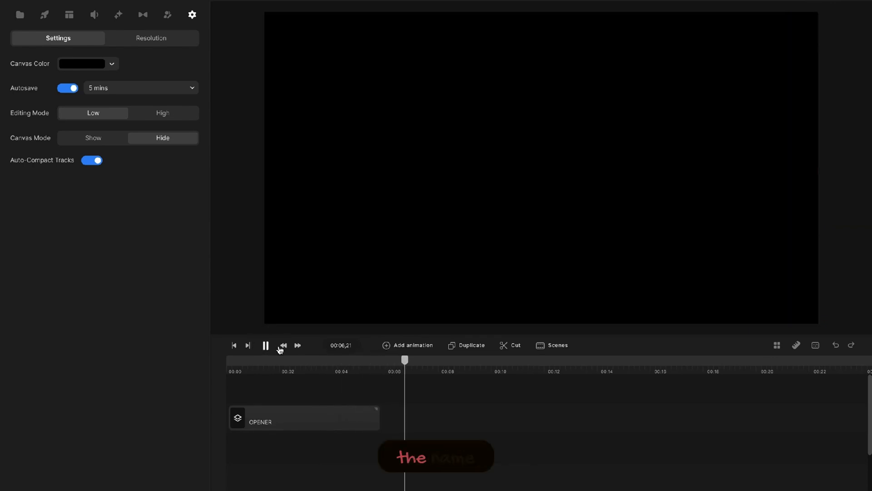
Step: Open the OPENER group at the title's appearance and change the title text "Jack" to "Liz"
click(331, 371)
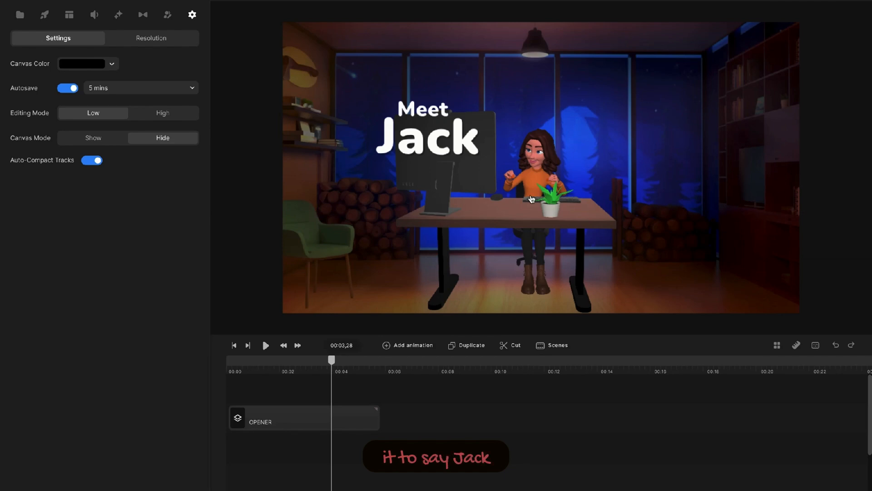
click(342, 419)
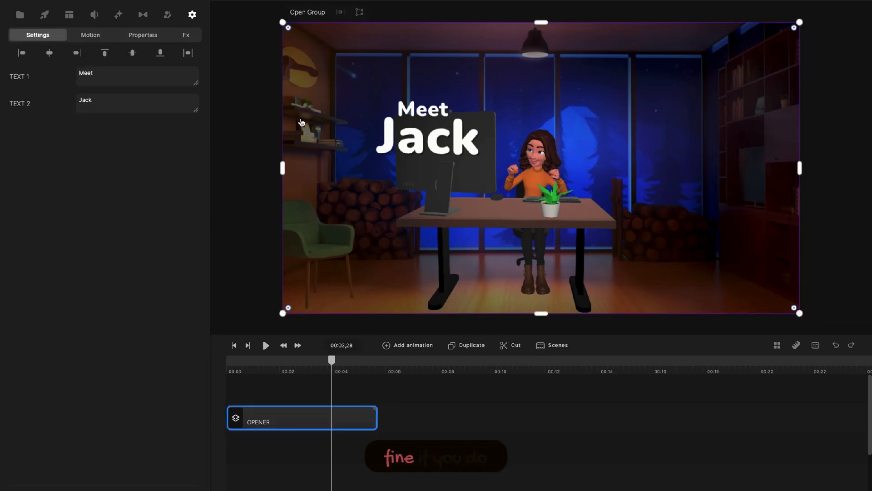
click(312, 18)
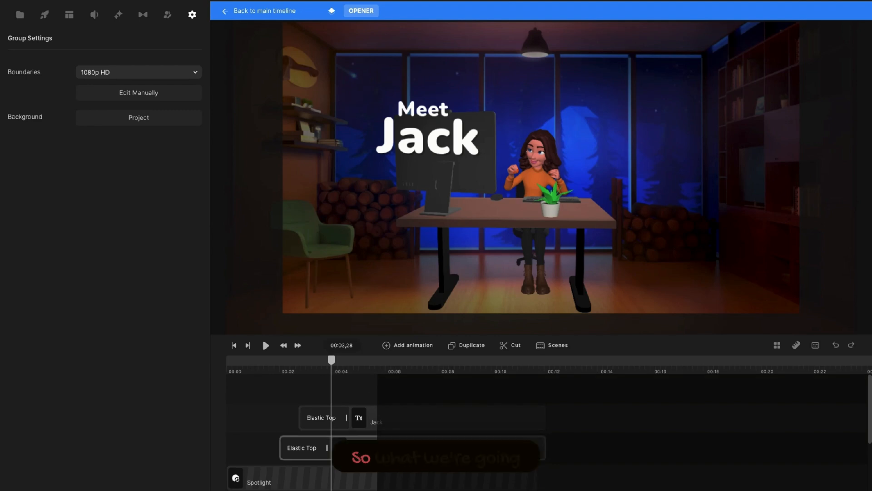
click(413, 413)
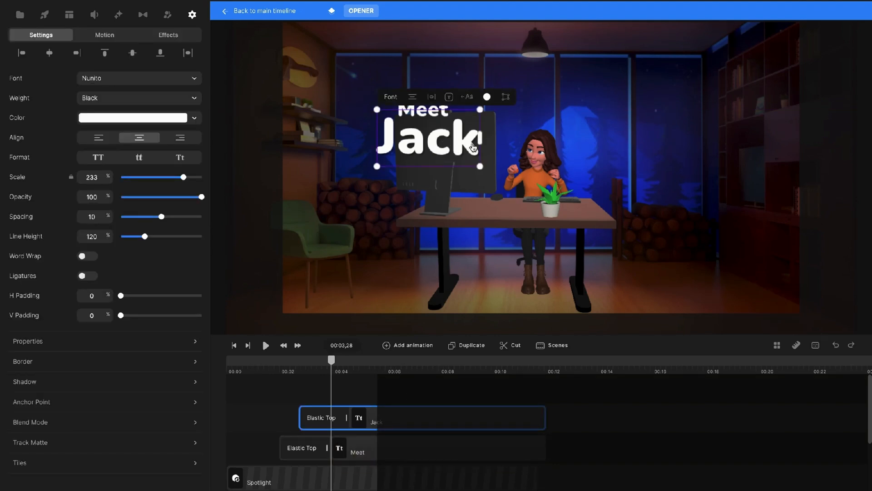
click(472, 144)
key(BackSpace)
key(BackSpace)
key(BackSpace)
key(BackSpace)
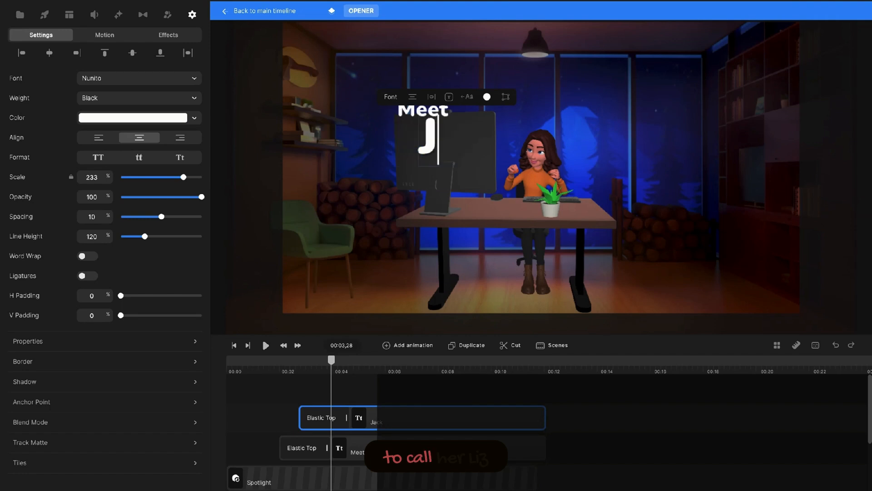
text(Li)
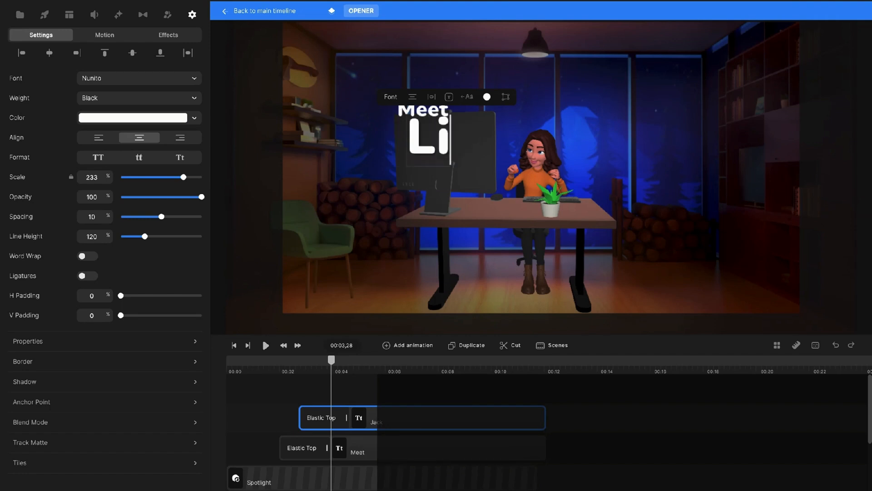
text(z)
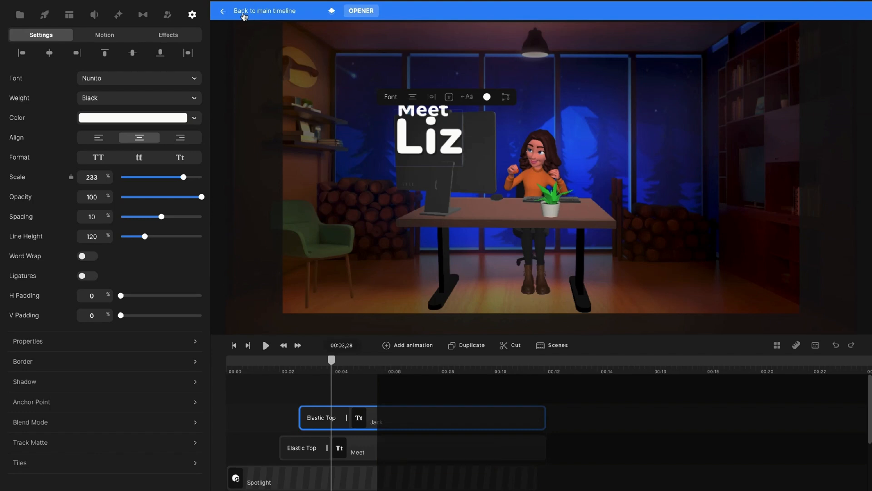
Step: Return to the main timeline and play back the OPENER from the start to check the new title
click(223, 13)
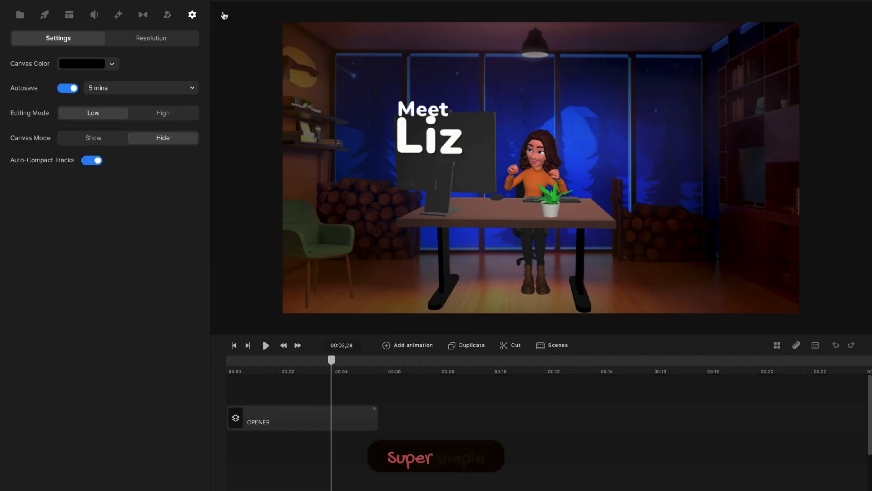
drag(330, 362, 232, 370)
click(266, 345)
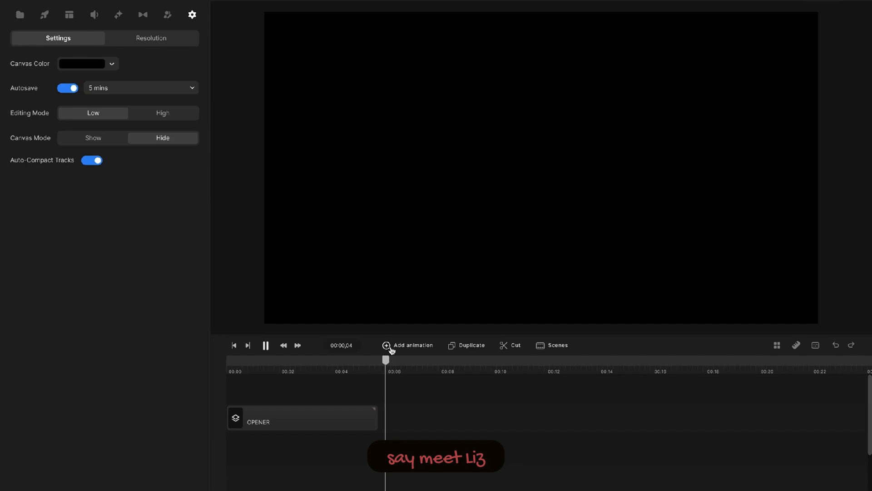
click(267, 345)
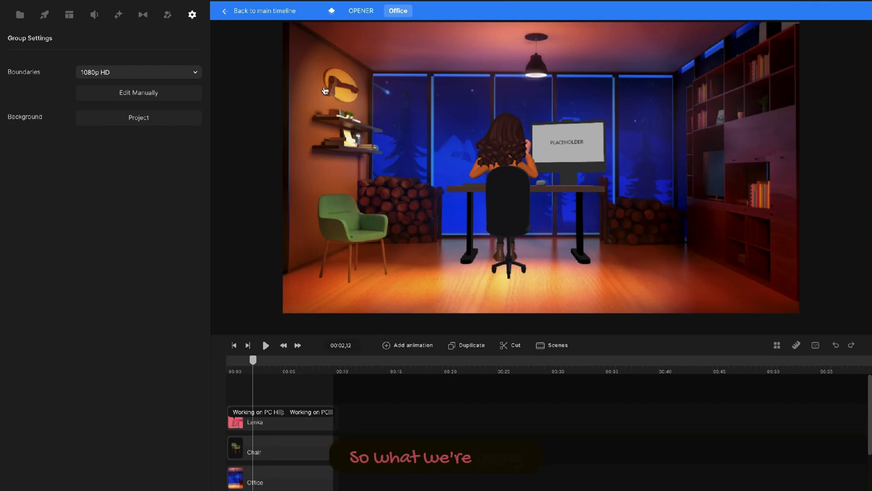
click(298, 425)
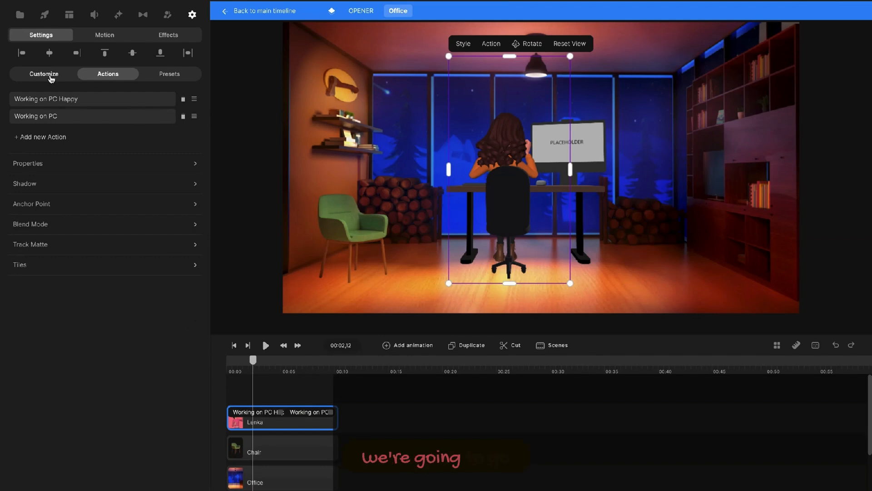
click(52, 76)
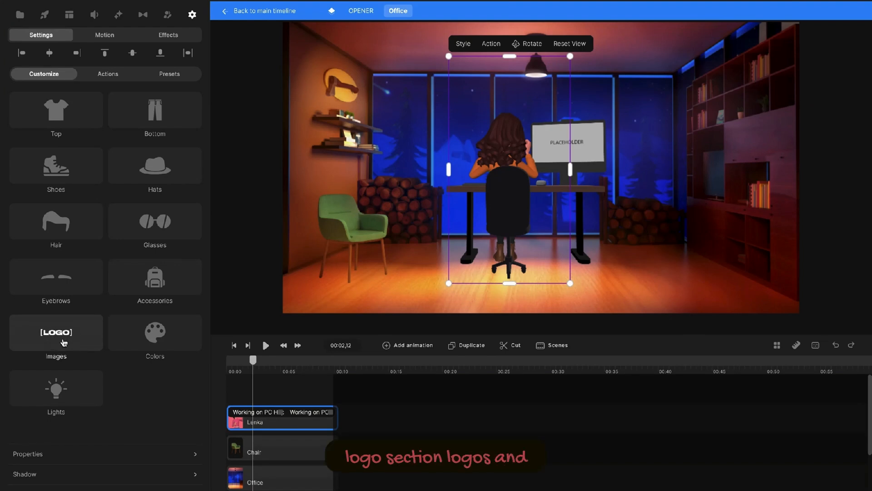
click(63, 338)
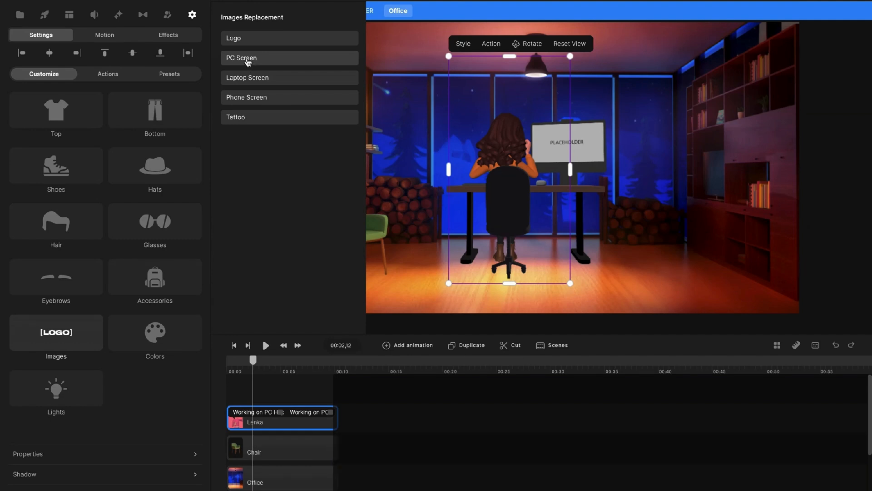
click(249, 62)
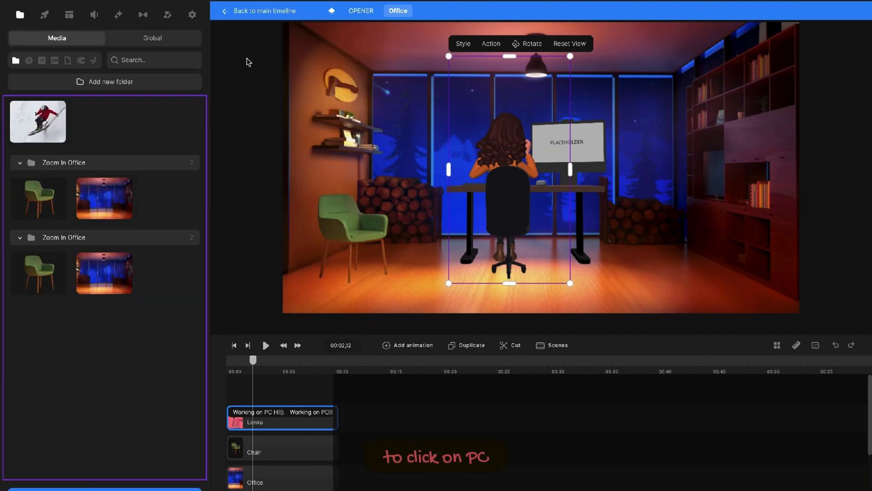
click(55, 62)
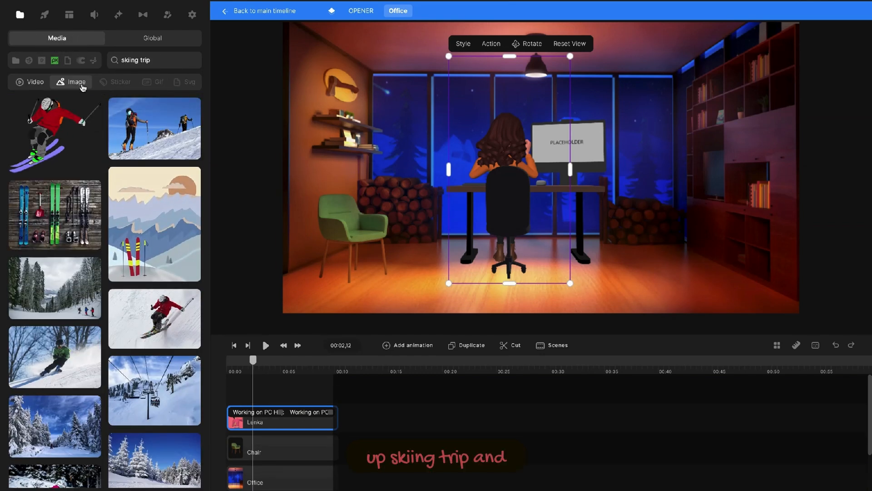
click(17, 62)
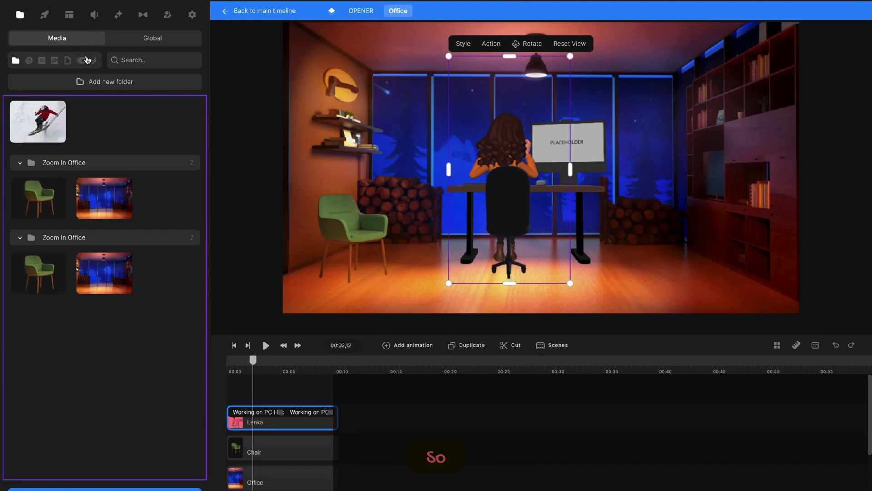
click(55, 61)
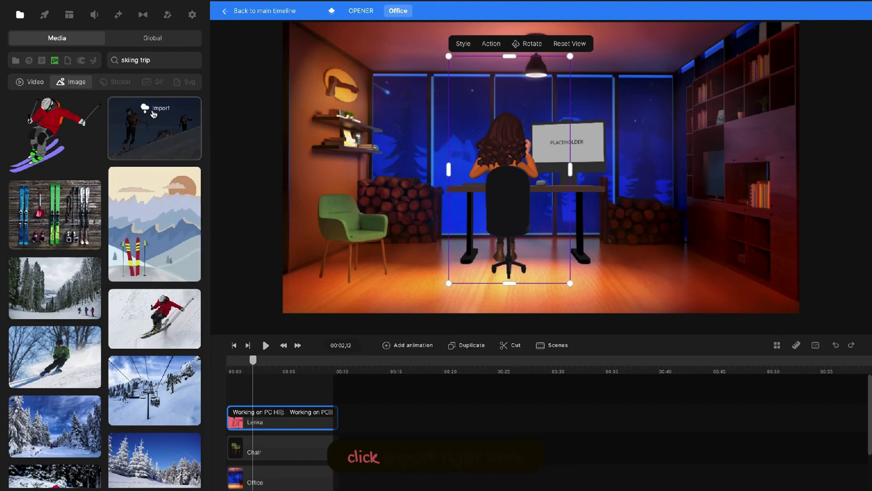
click(15, 60)
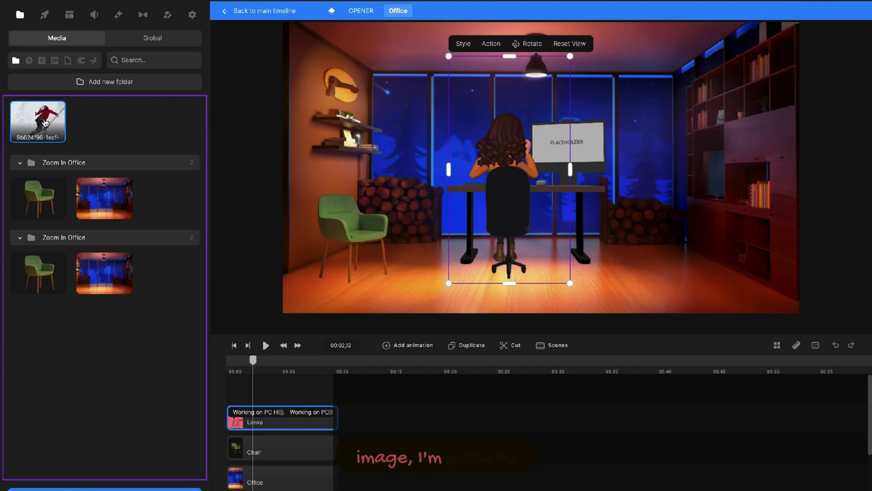
click(45, 123)
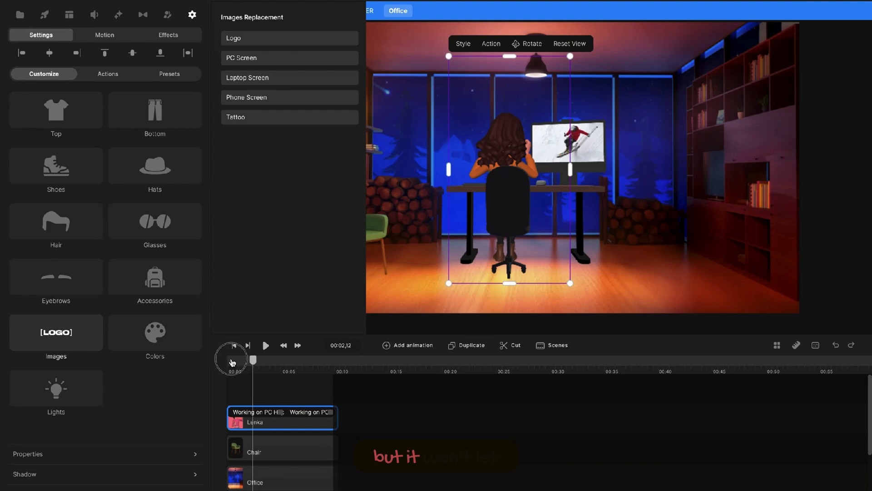
Step: Play back the Office group from the start to check the skier image on the monitor, and close the image replacement options
click(227, 361)
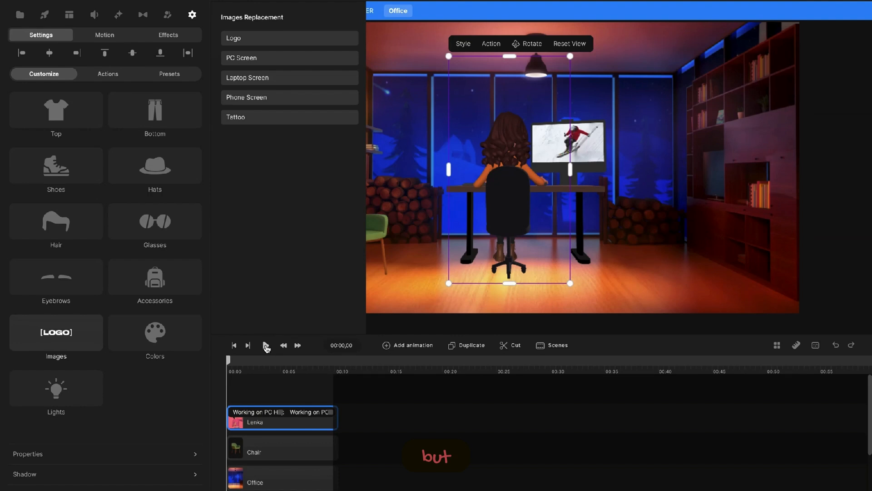
click(266, 346)
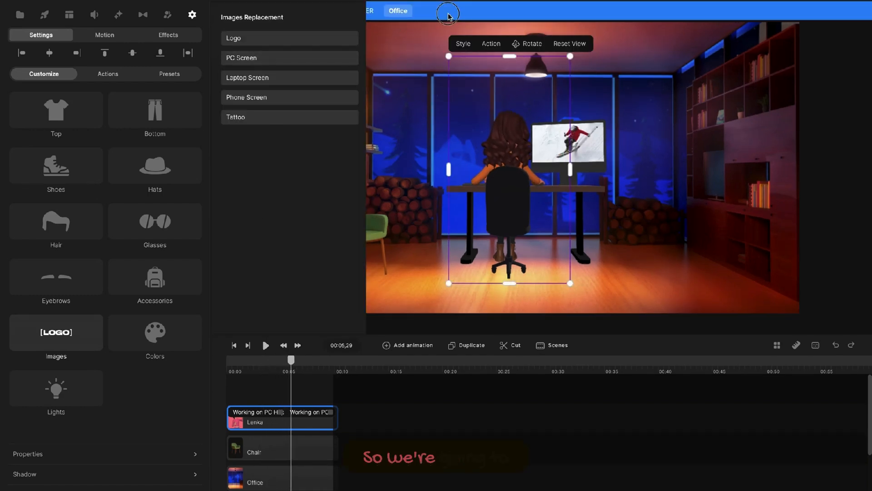
click(448, 15)
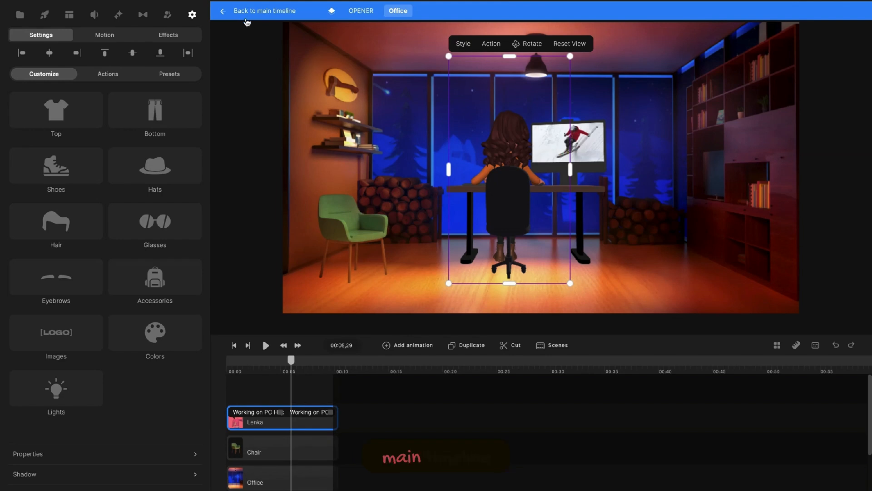
Step: Return to the main timeline, play back the first OPENER from the start and scrub through it to review the monitor image
click(239, 15)
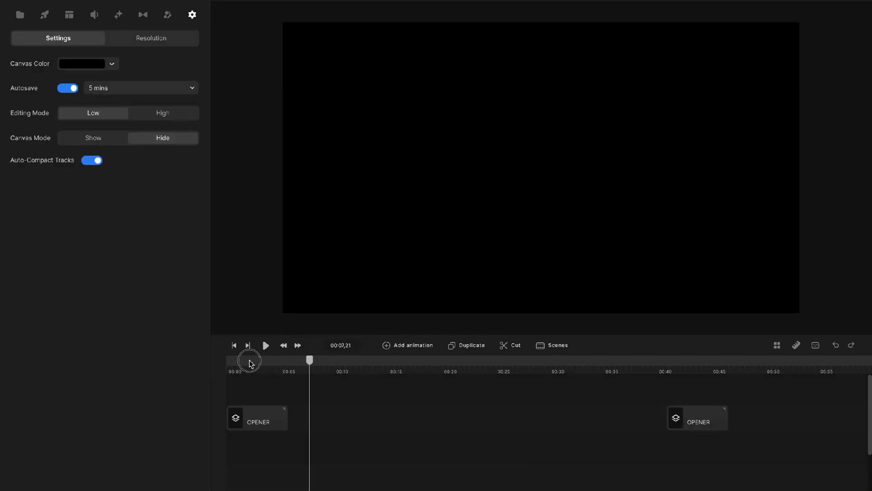
click(228, 368)
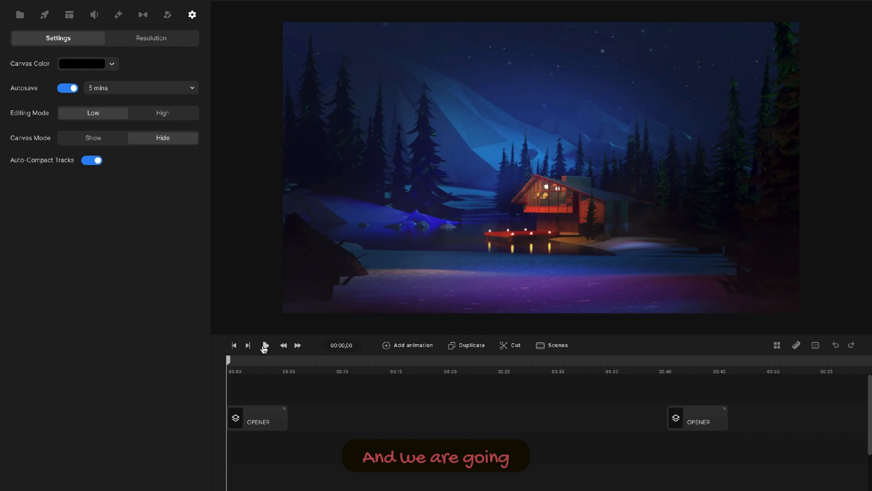
click(265, 346)
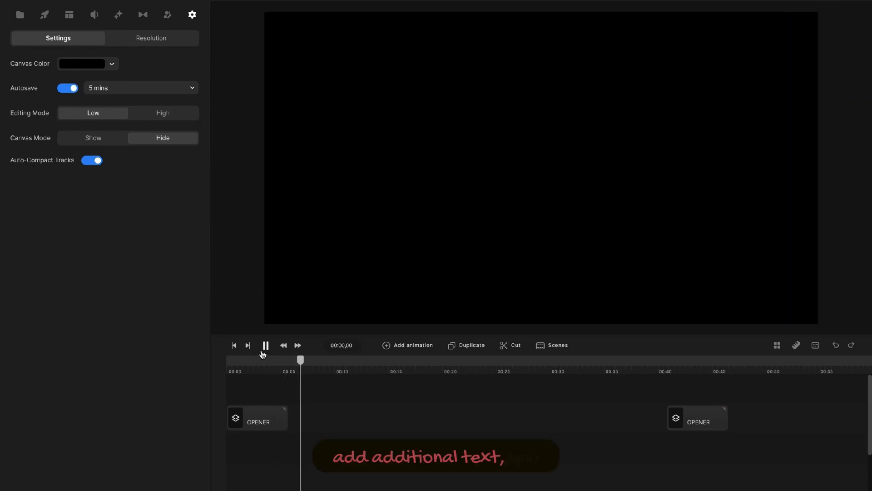
click(266, 345)
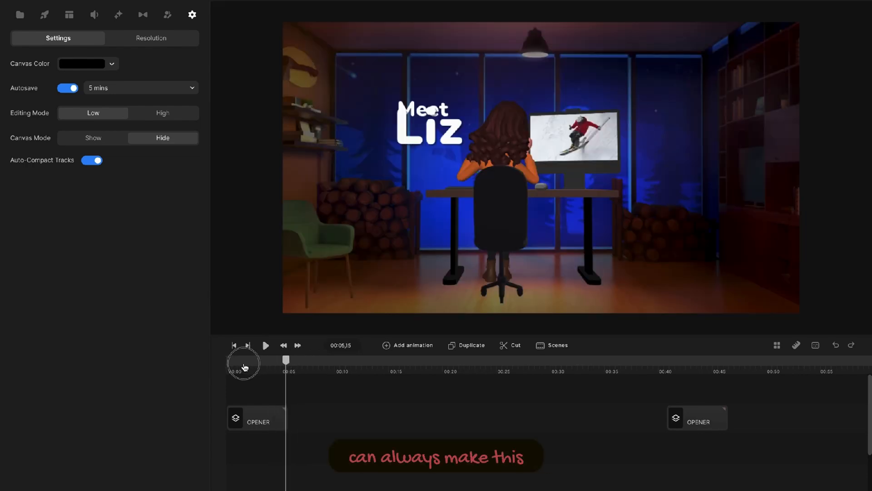
mouse_move(244, 367)
mouse_down()
mouse_move(221, 366)
mouse_move(251, 367)
mouse_up()
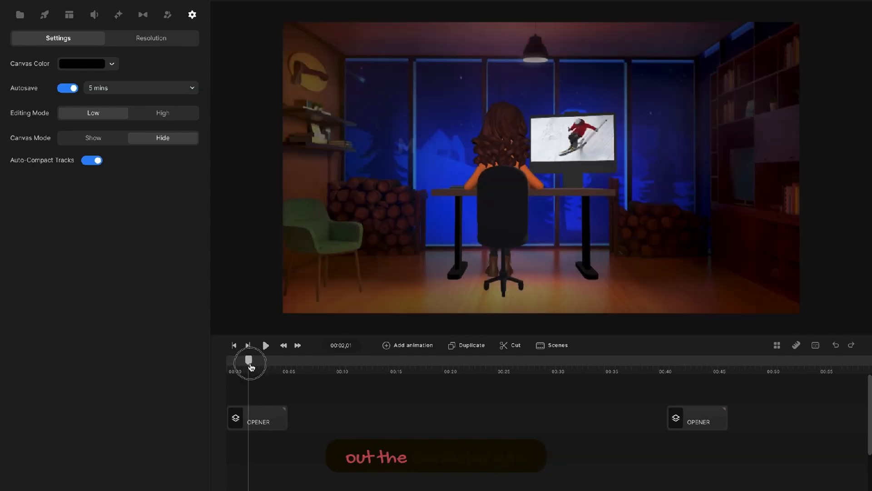